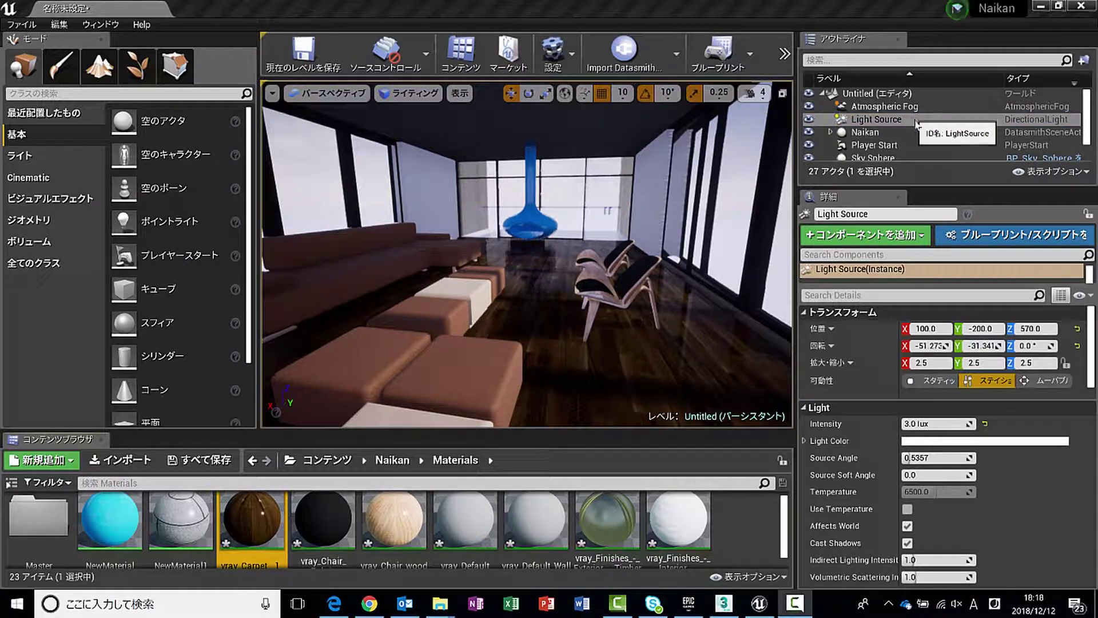
# Step: Inspect the SkyLight's properties, then reselect the directional Light Source
pyautogui.scroll(-2, 915, 123)
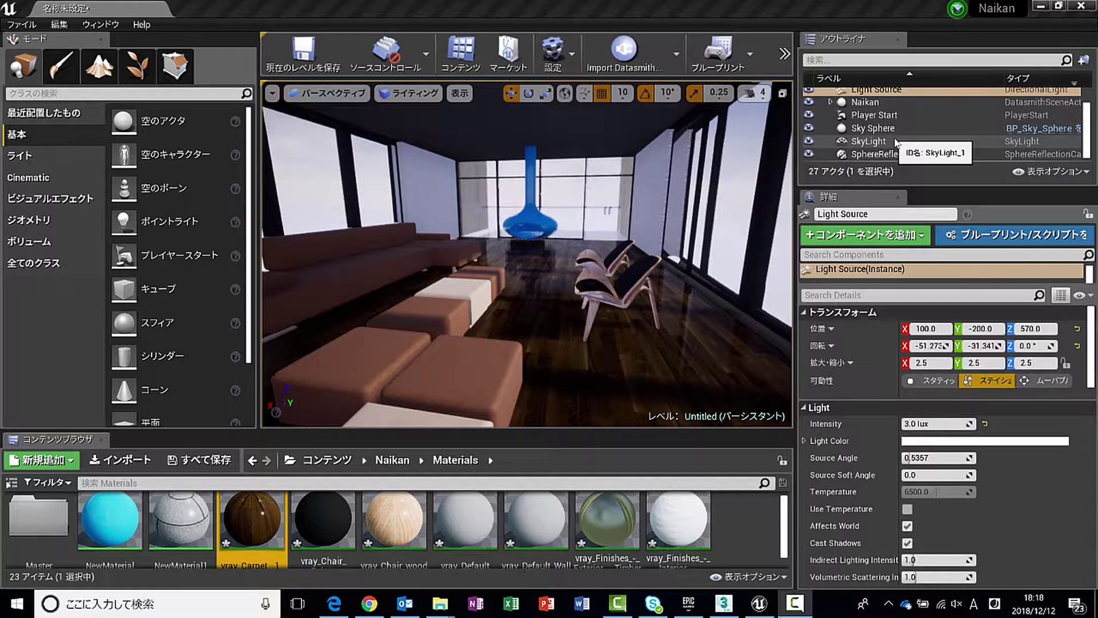
pyautogui.click(895, 140)
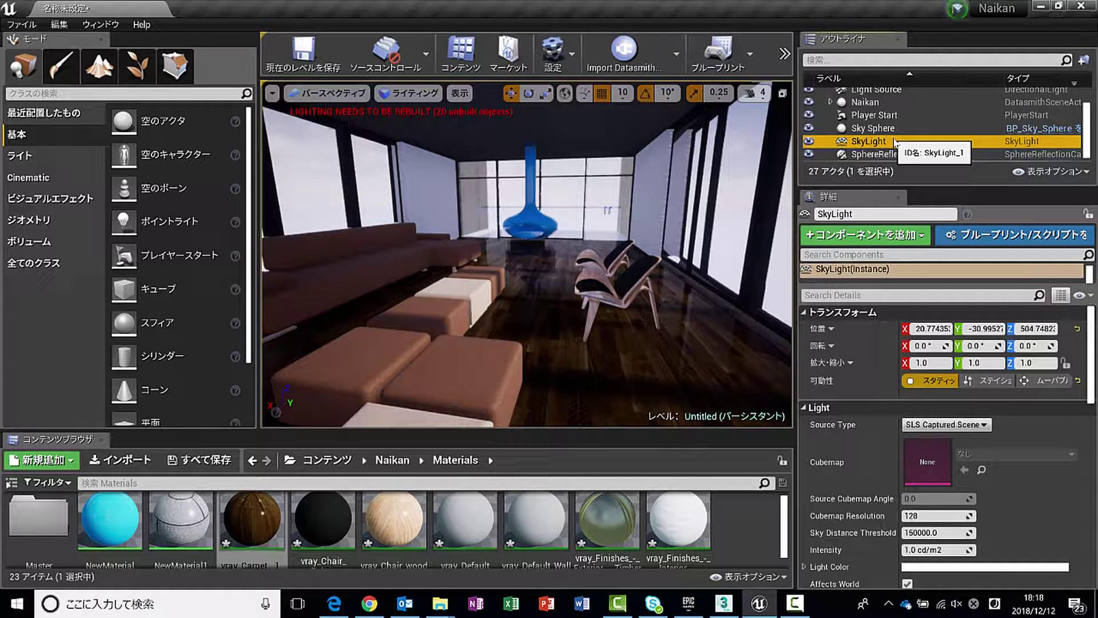
pyautogui.scroll(2, 896, 143)
pyautogui.scroll(1, 896, 143)
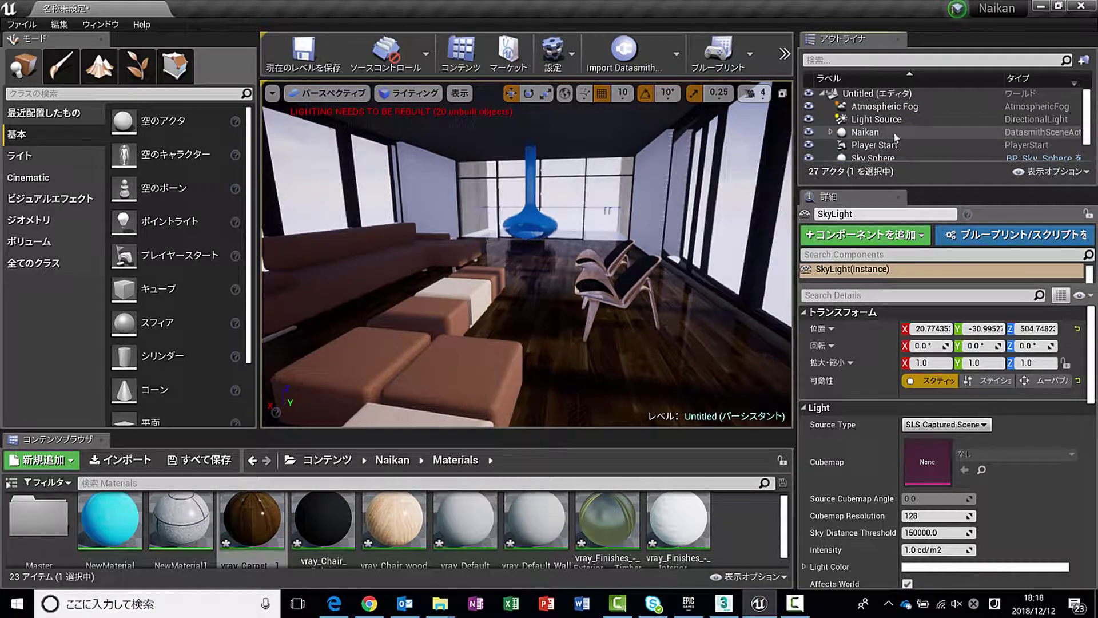
pyautogui.click(909, 120)
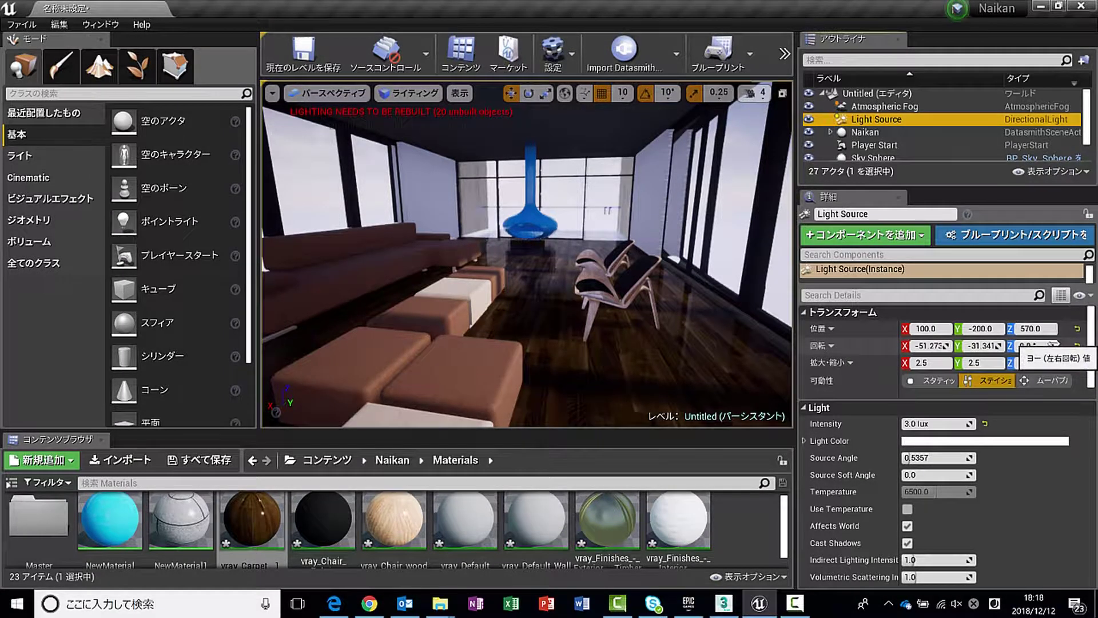
# Step: Drag the Light Source's Rotation Z (yaw) from 0.0 to about 180.4°
pyautogui.moveTo(1030, 346); pyautogui.dragTo(1013, 346)
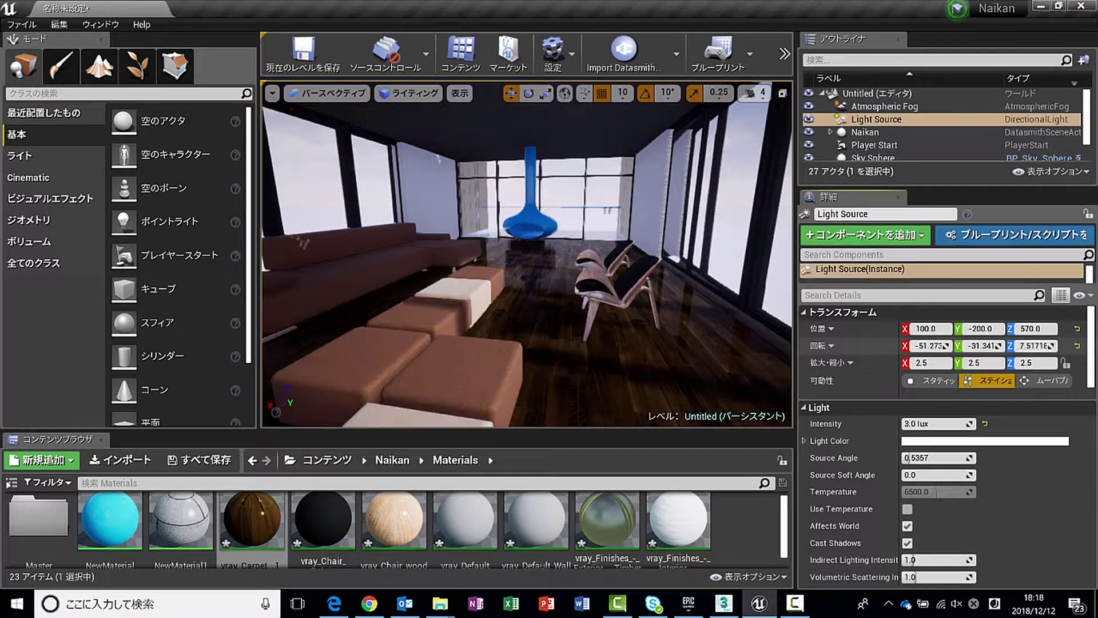
pyautogui.moveTo(1012, 345)
pyautogui.mouseDown()
pyautogui.moveTo(1027, 346)
pyautogui.moveTo(1004, 345)
pyautogui.mouseUp()
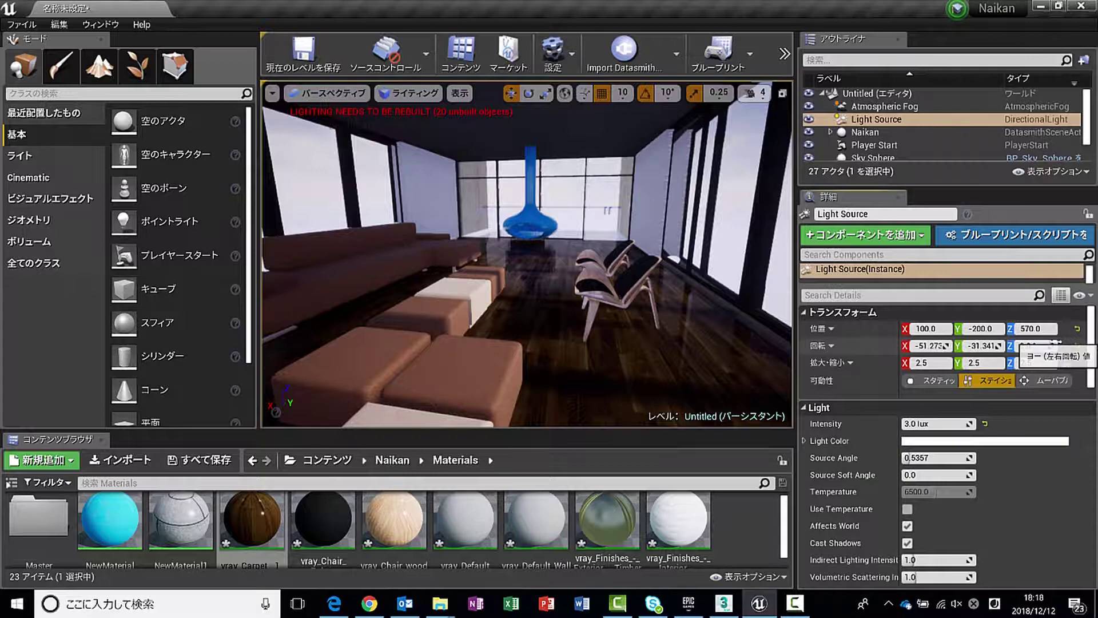
pyautogui.moveTo(1027, 346); pyautogui.dragTo(1032, 346)
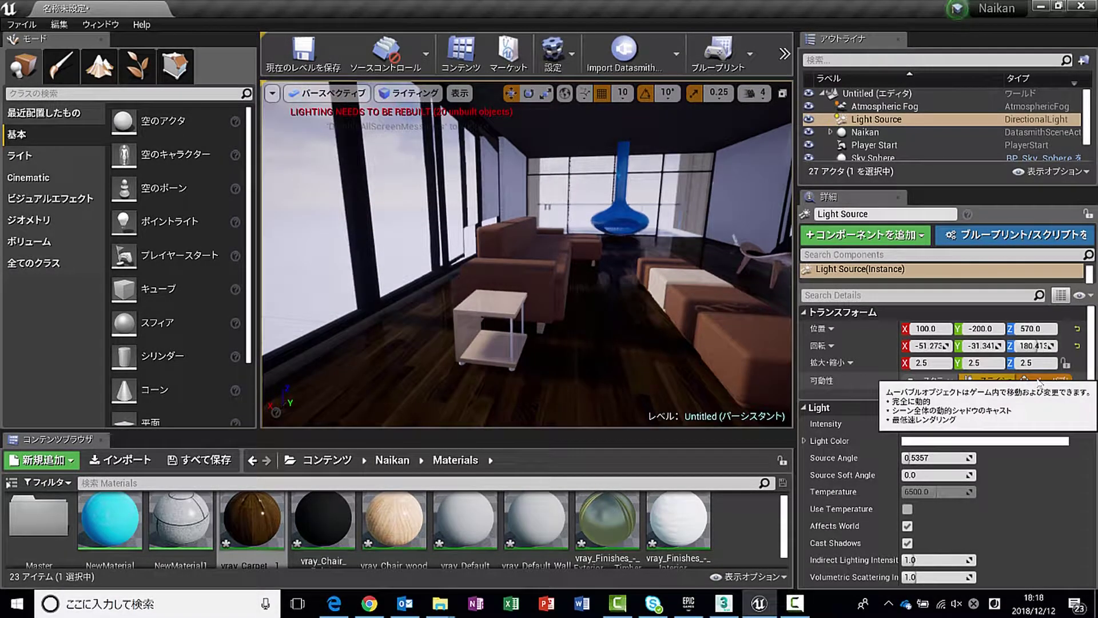
# Step: Raise the Light Source intensity from 3.0 through 5 and 10 to 100 lux
pyautogui.click(938, 423)
pyautogui.write('5')
pyautogui.press('Return')
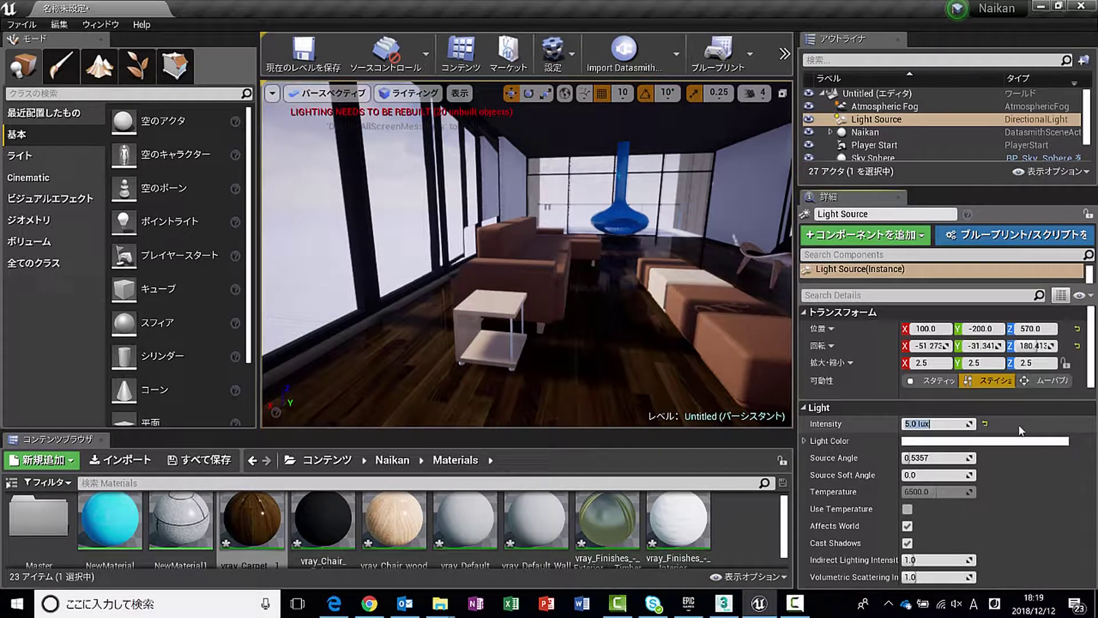
pyautogui.write('10')
pyautogui.press('Return')
pyautogui.write('100')
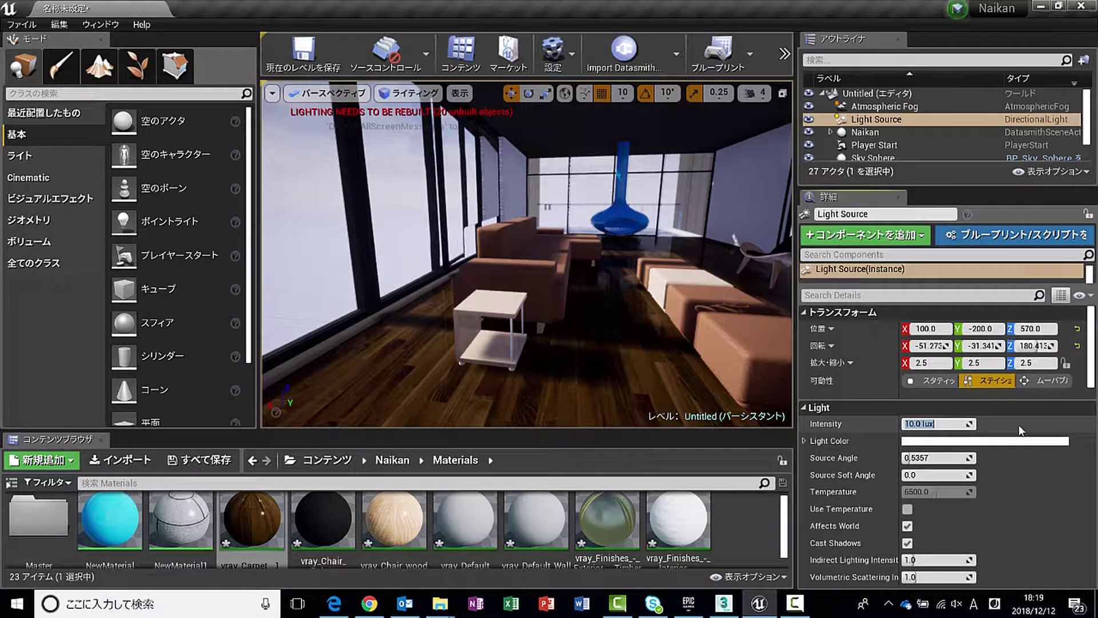
pyautogui.press('Return')
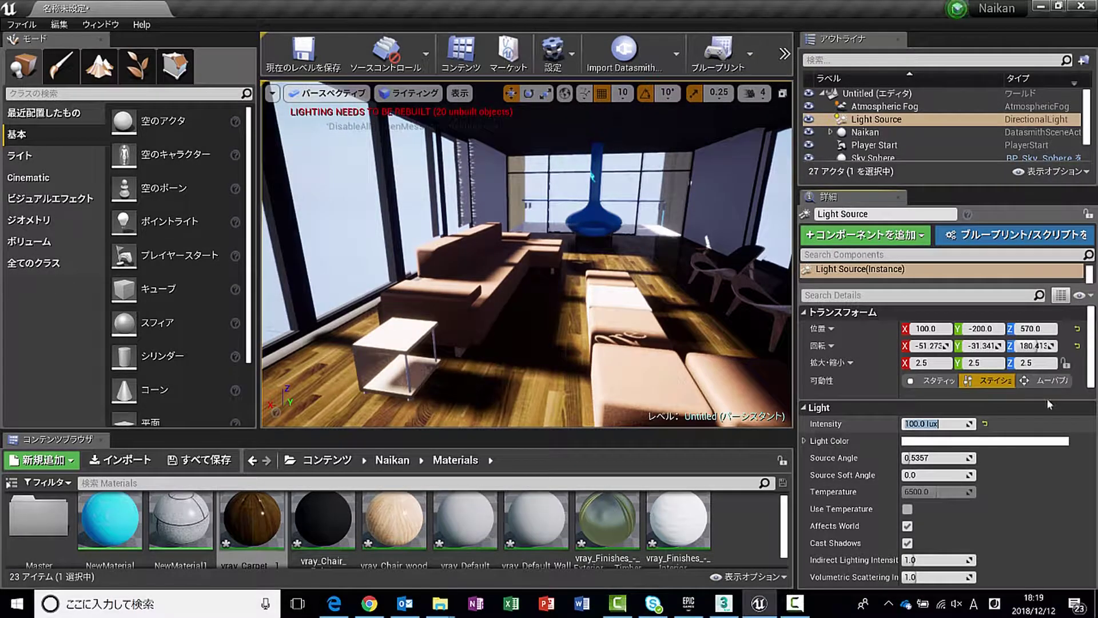
pyautogui.moveTo(527, 258)
pyautogui.mouseDown()
pyautogui.moveTo(549, 217)
pyautogui.moveTo(538, 206)
pyautogui.mouseUp()
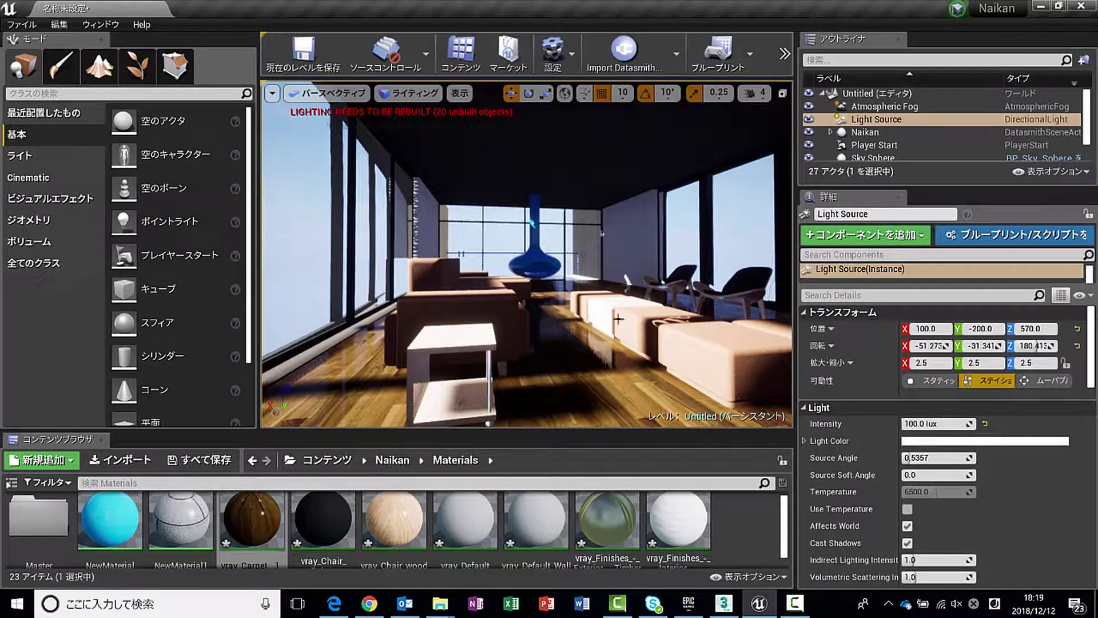
pyautogui.click(927, 424)
pyautogui.write('100')
pyautogui.press('Return')
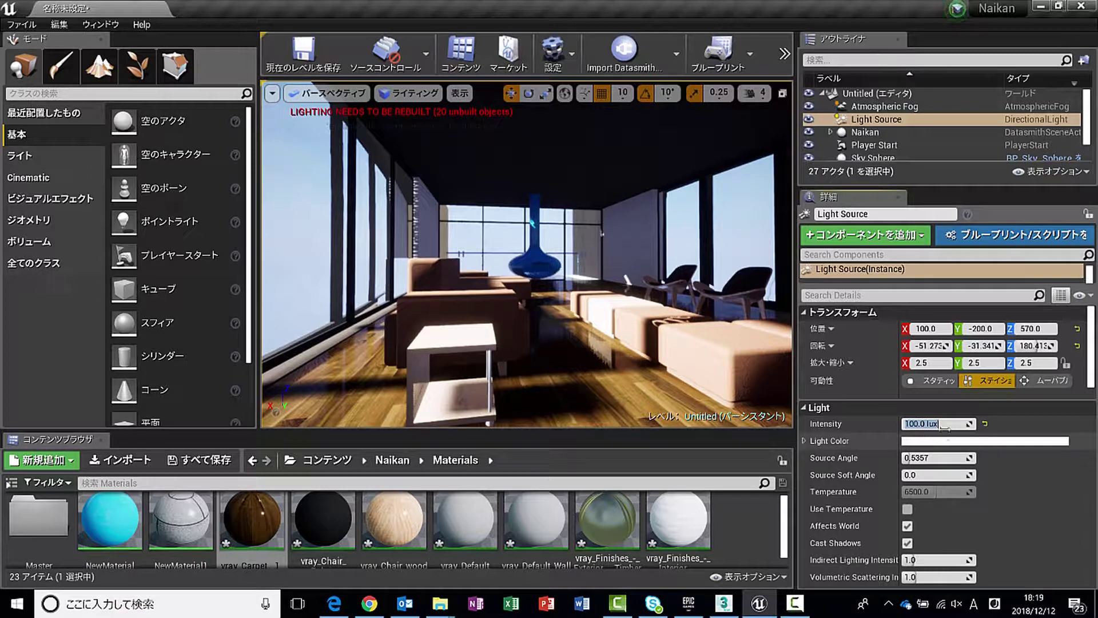
# Step: Open Project Settings and go to the Engine > Rendering section
pyautogui.click(572, 54)
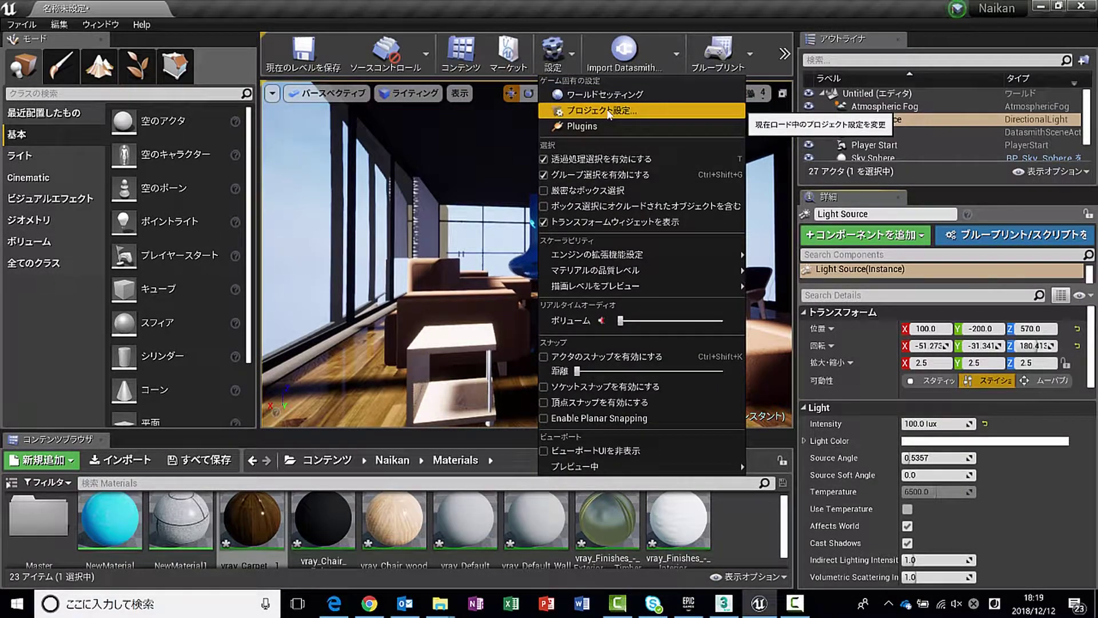
pyautogui.click(608, 111)
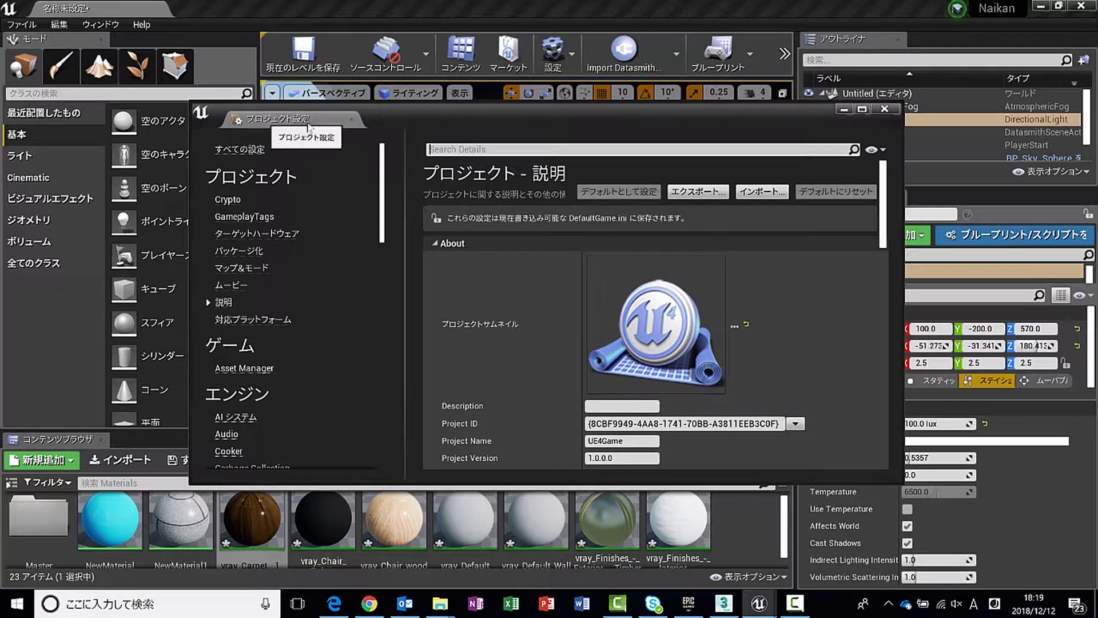
pyautogui.scroll(-3, 236, 245)
pyautogui.scroll(-3, 237, 248)
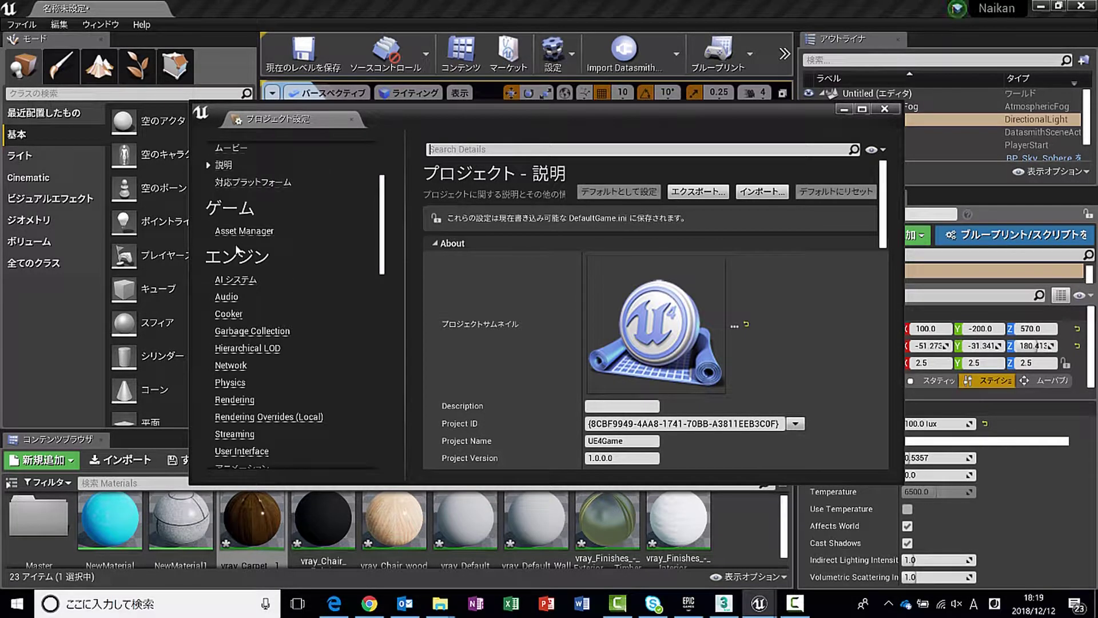
pyautogui.scroll(-2, 237, 249)
pyautogui.click(241, 355)
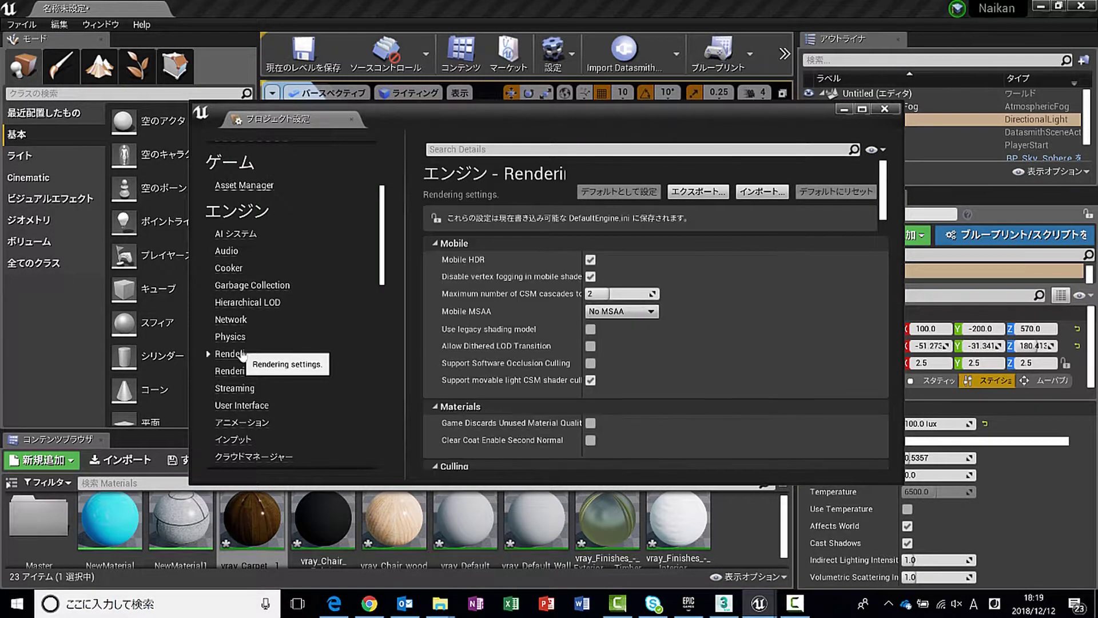
# Step: Uncheck Auto Exposure under Rendering's Default Settings
pyautogui.scroll(-5, 672, 338)
pyautogui.scroll(-4, 722, 329)
pyautogui.scroll(-2, 722, 334)
pyautogui.scroll(-3, 722, 328)
pyautogui.scroll(-2, 722, 328)
pyautogui.scroll(-2, 722, 329)
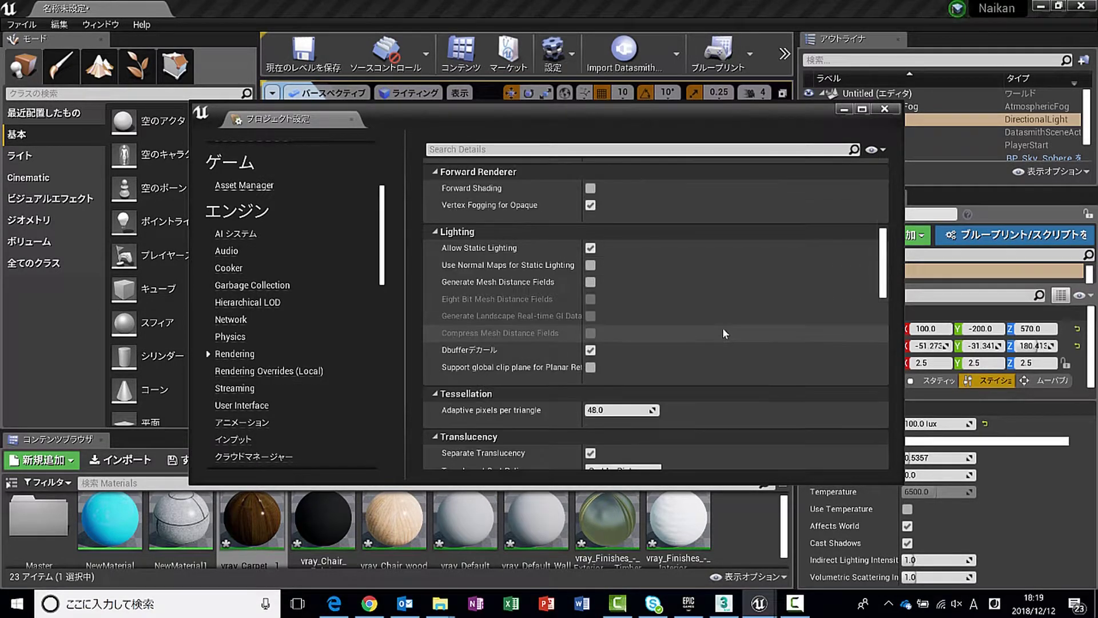
pyautogui.scroll(-3, 722, 331)
pyautogui.scroll(-3, 722, 329)
pyautogui.scroll(-3, 722, 326)
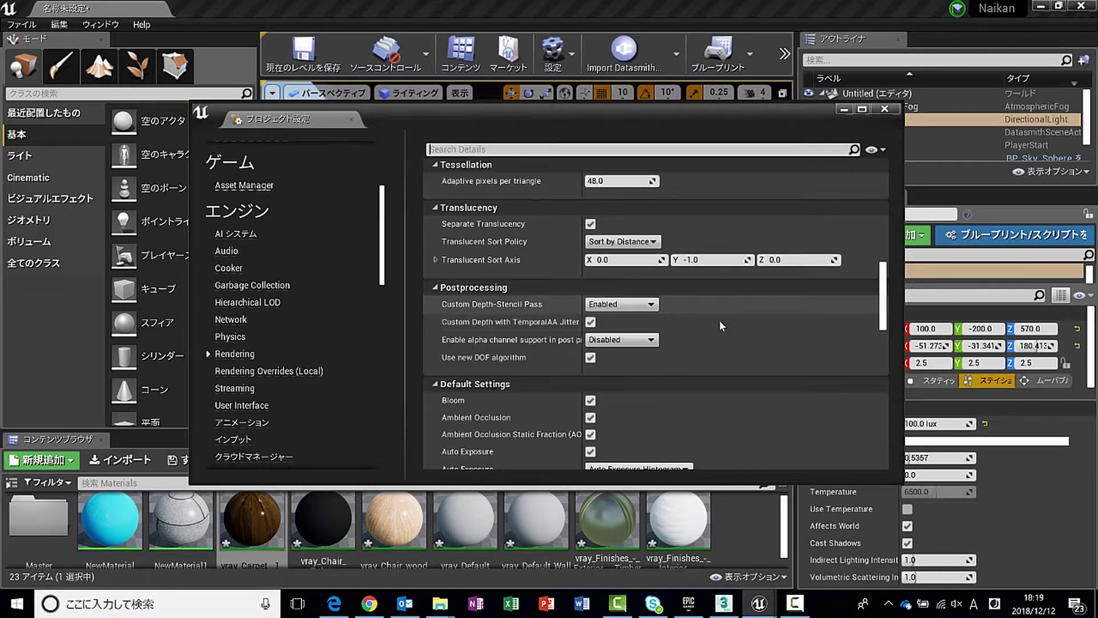
pyautogui.scroll(-3, 722, 327)
pyautogui.click(591, 360)
# Step: Close Project Settings and set the Light Source intensity to 10 lux
pyautogui.click(884, 110)
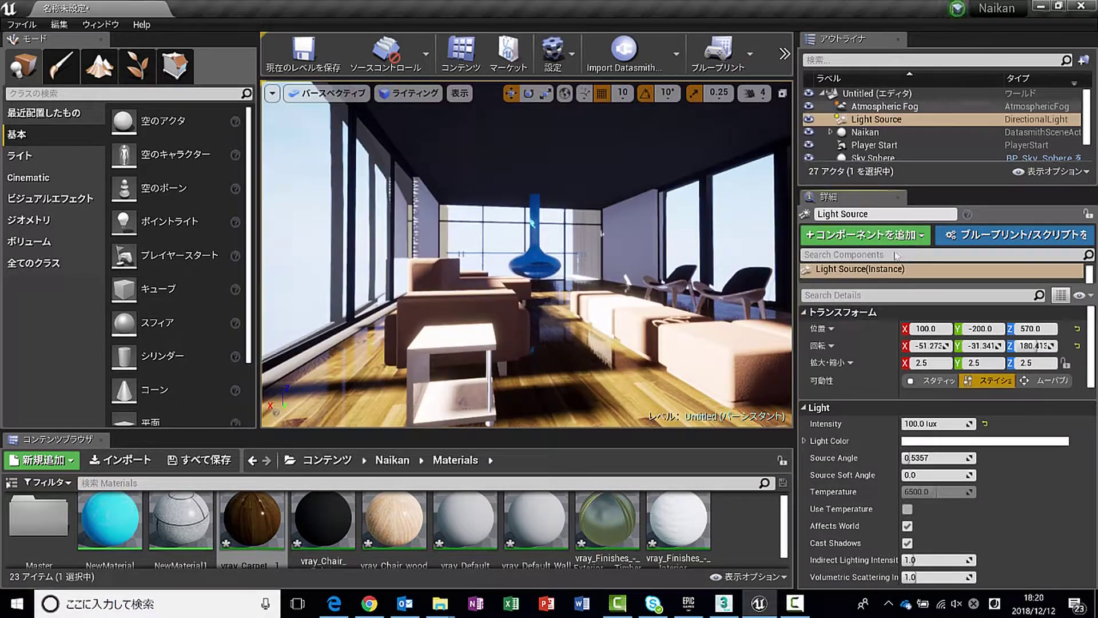
pyautogui.click(941, 423)
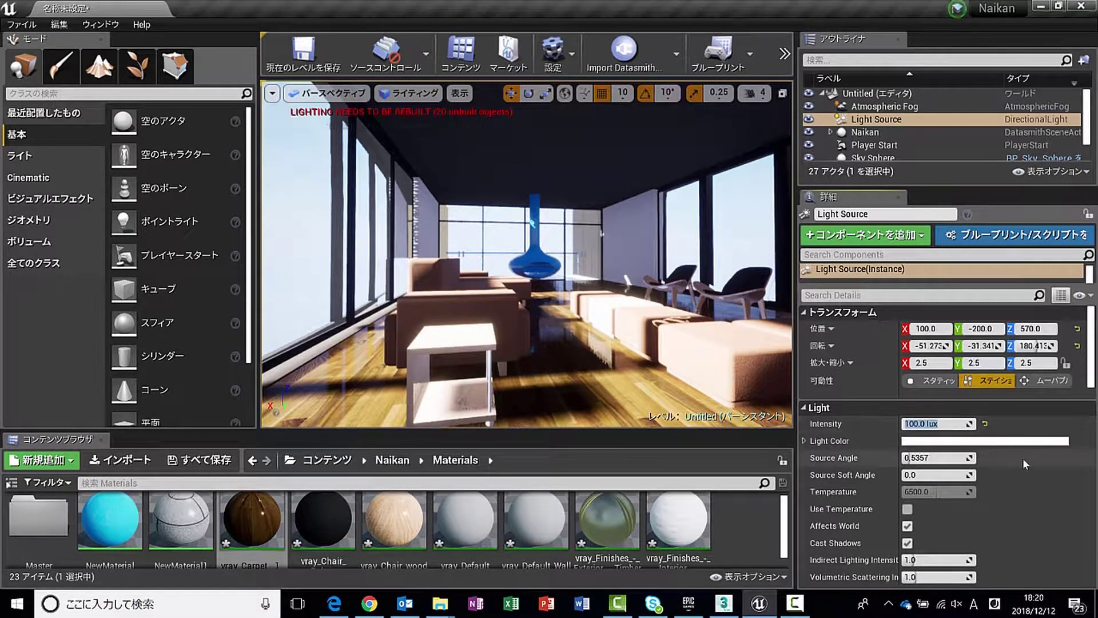
pyautogui.write('10')
pyautogui.press('Return')
pyautogui.write('100')
pyautogui.press('Return')
pyautogui.write('10')
pyautogui.press('Return')
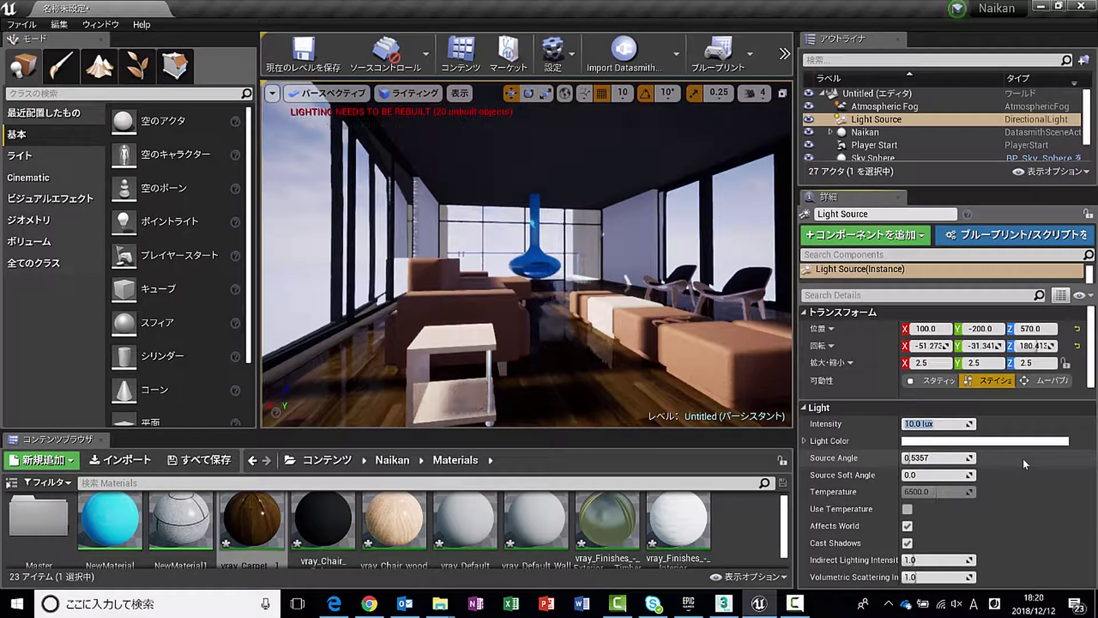
pyautogui.moveTo(637, 214)
pyautogui.mouseDown()
pyautogui.moveTo(600, 374)
pyautogui.moveTo(567, 400)
pyautogui.moveTo(589, 398)
pyautogui.mouseUp()
# Step: Add a point light near the blue vase, a rect light, and a spot light beside the chairs
pyautogui.click(45, 151)
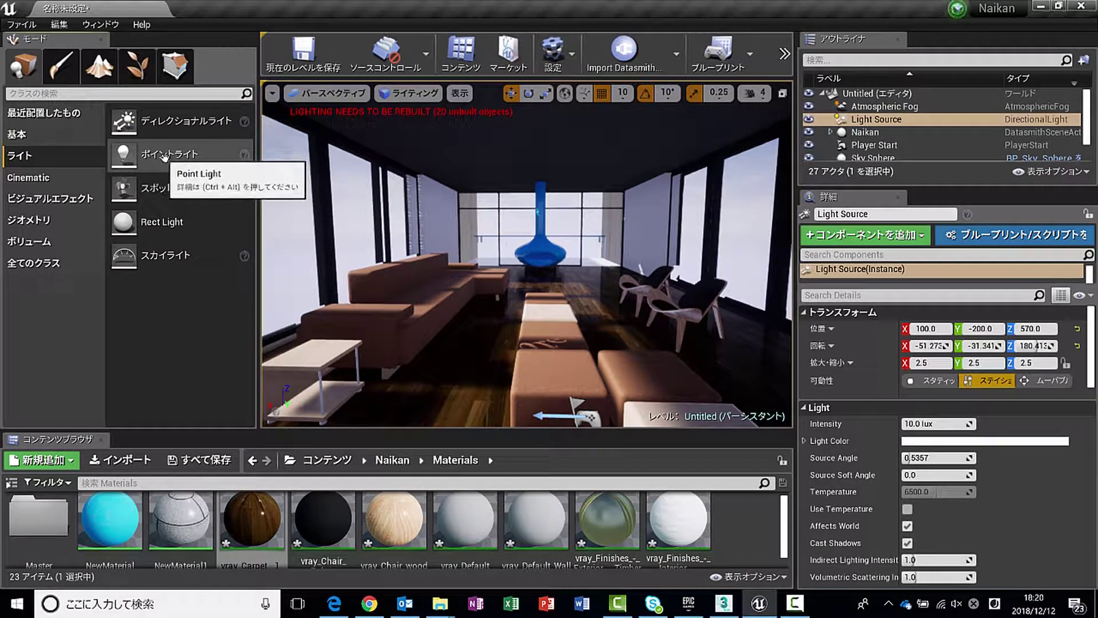
pyautogui.moveTo(165, 155); pyautogui.dragTo(571, 272)
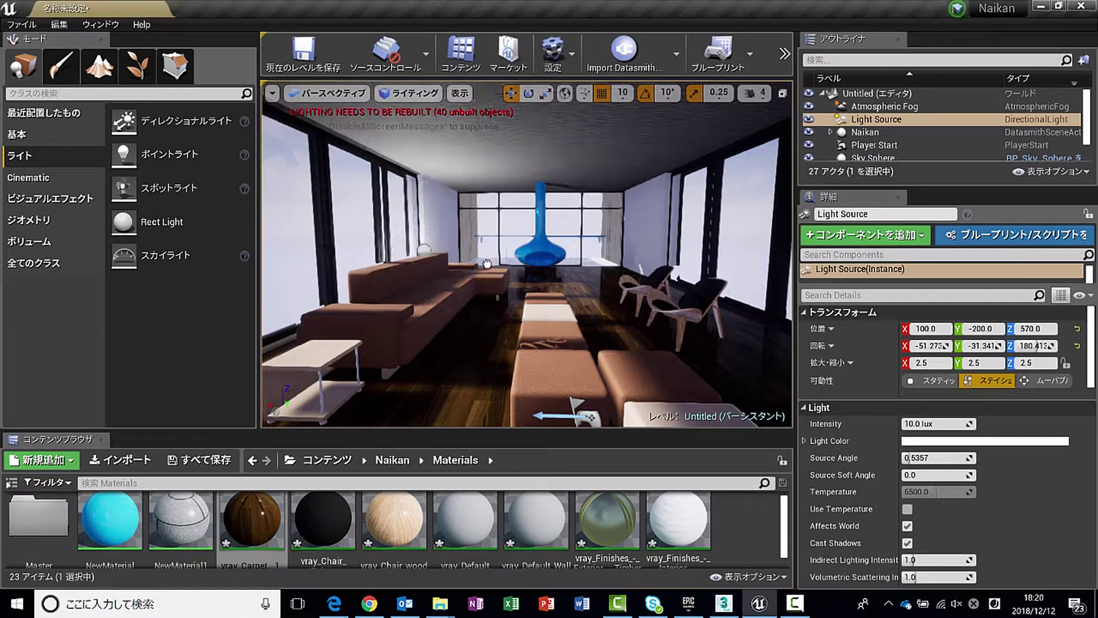
pyautogui.moveTo(570, 272)
pyautogui.mouseDown()
pyautogui.moveTo(594, 288)
pyautogui.moveTo(591, 224)
pyautogui.moveTo(538, 226)
pyautogui.mouseUp()
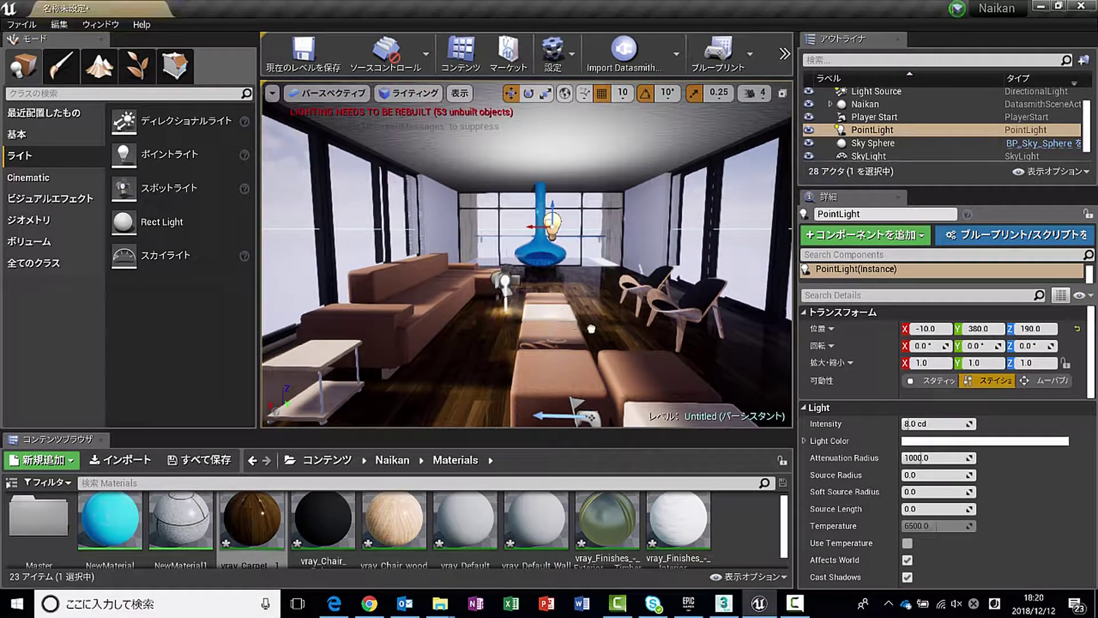
pyautogui.moveTo(194, 191); pyautogui.dragTo(652, 246)
pyautogui.moveTo(484, 198)
pyautogui.mouseDown()
pyautogui.moveTo(488, 215)
pyautogui.moveTo(484, 198)
pyautogui.mouseUp()
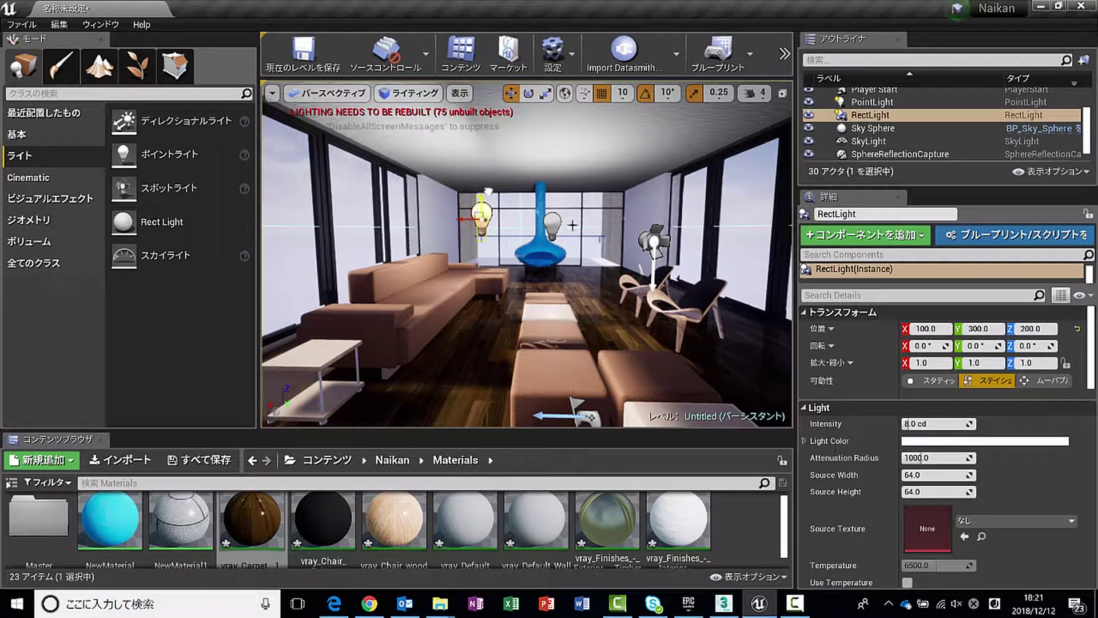
# Step: Rotate the rect light downward, then delete the rect, point and spot lights
pyautogui.press('e')
pyautogui.moveTo(492, 247); pyautogui.dragTo(503, 229)
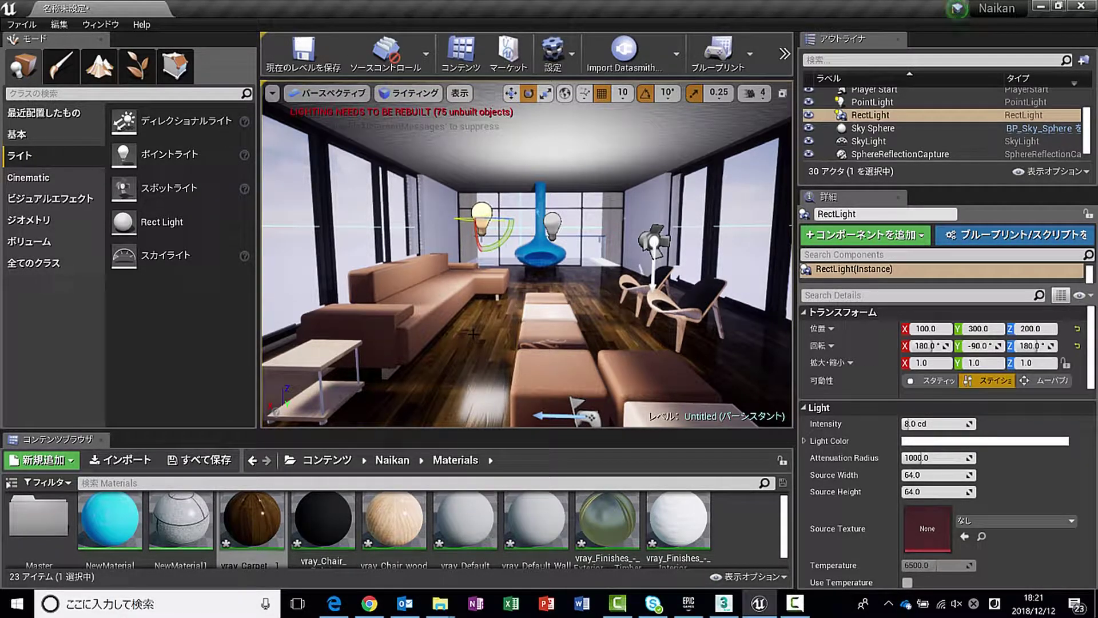
pyautogui.press('Delete')
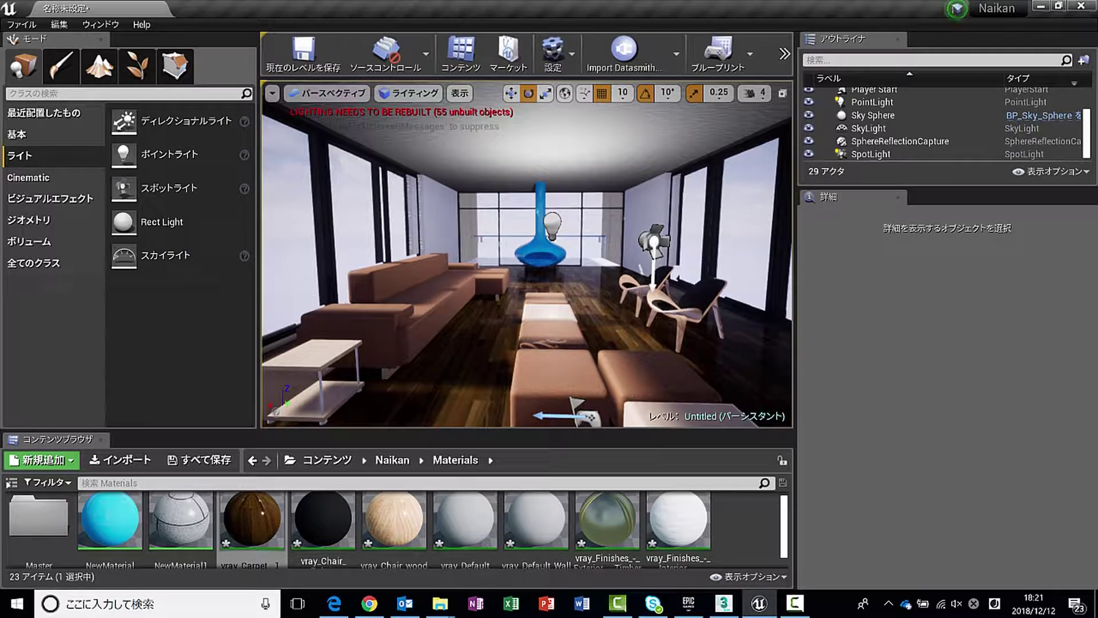
pyautogui.click(551, 222)
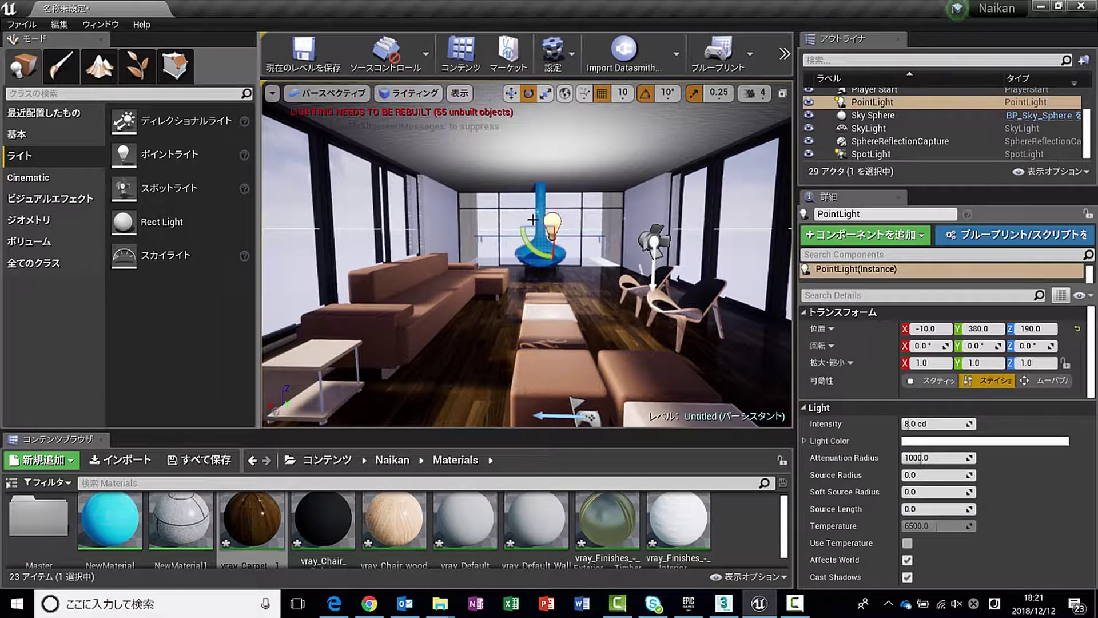
pyautogui.press('Delete')
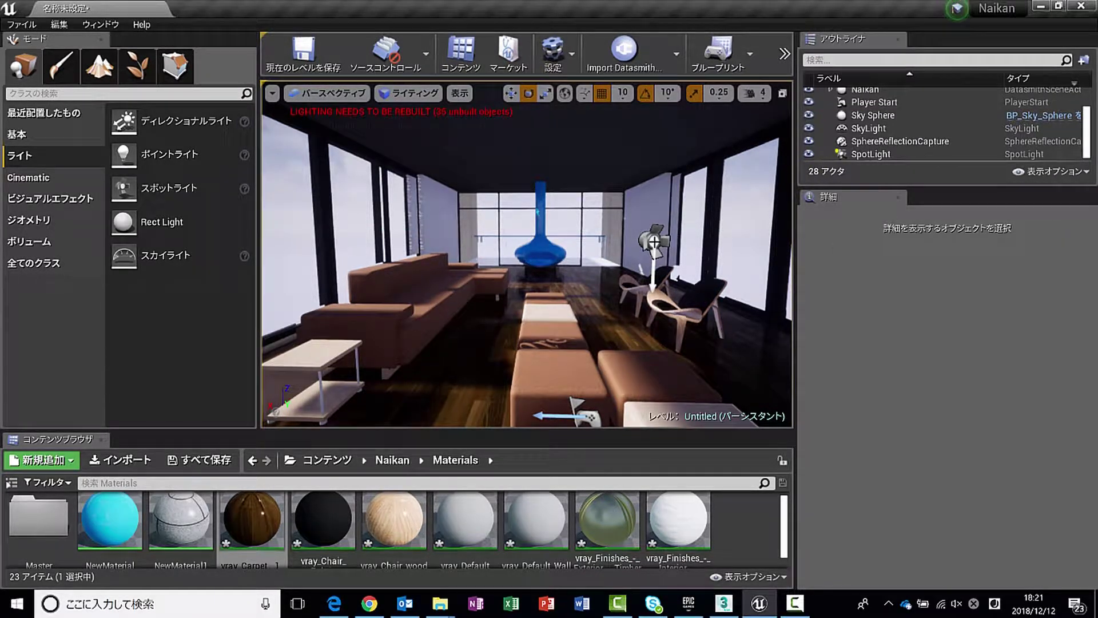
pyautogui.click(652, 240)
pyautogui.press('Delete')
pyautogui.click(869, 128)
pyautogui.click(785, 53)
# Step: Set the Build Options lighting quality to Production
pyautogui.moveTo(858, 122)
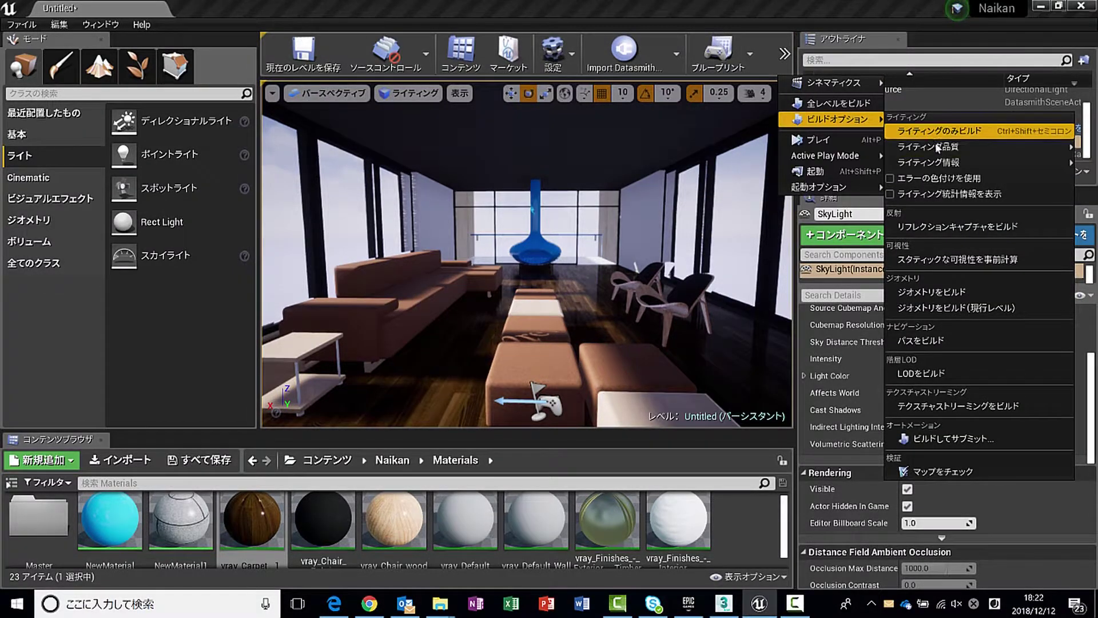
pyautogui.moveTo(962, 166)
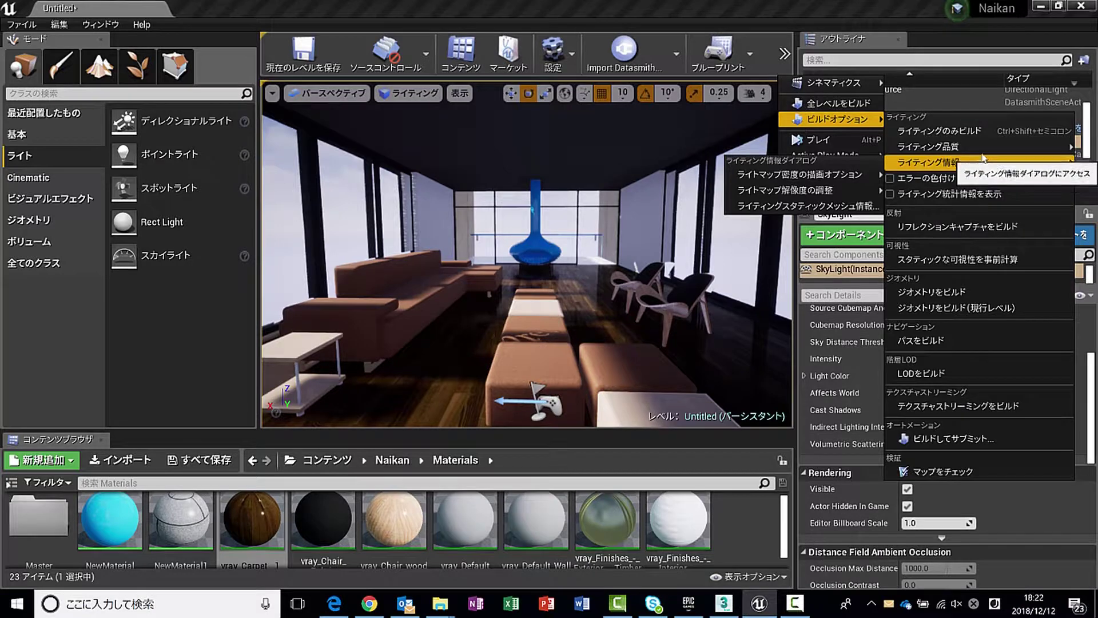
pyautogui.moveTo(935, 152)
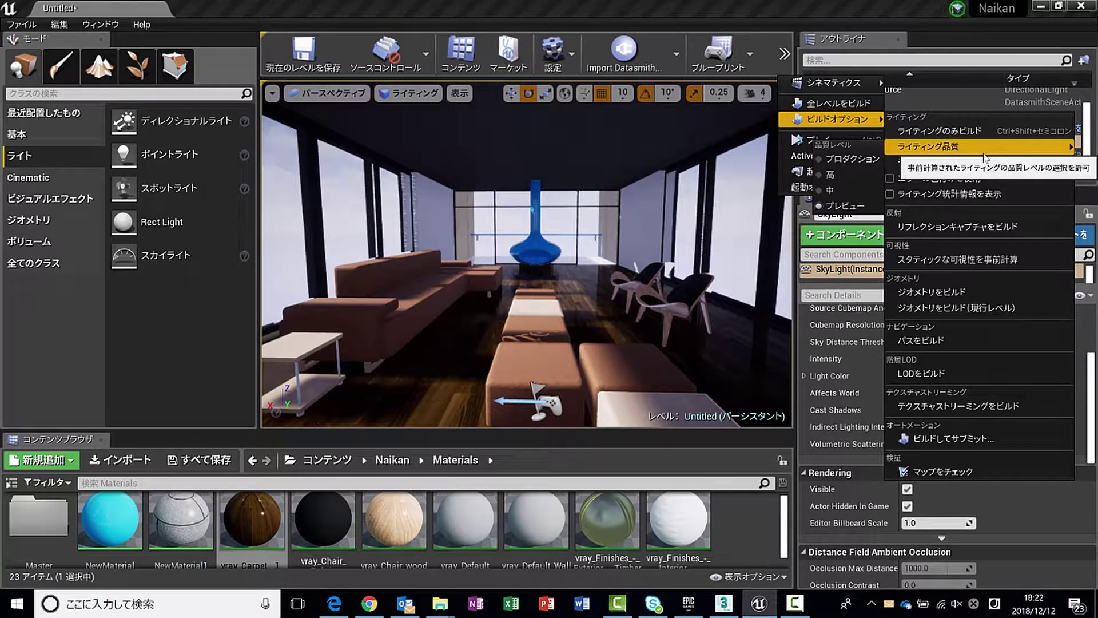
pyautogui.click(870, 160)
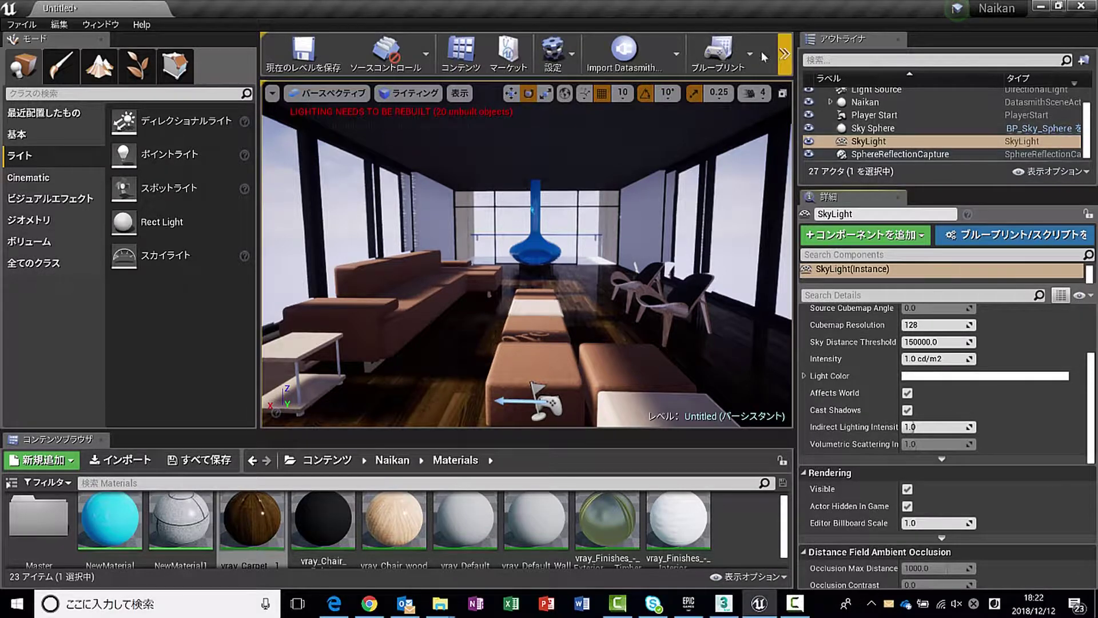
pyautogui.click(787, 55)
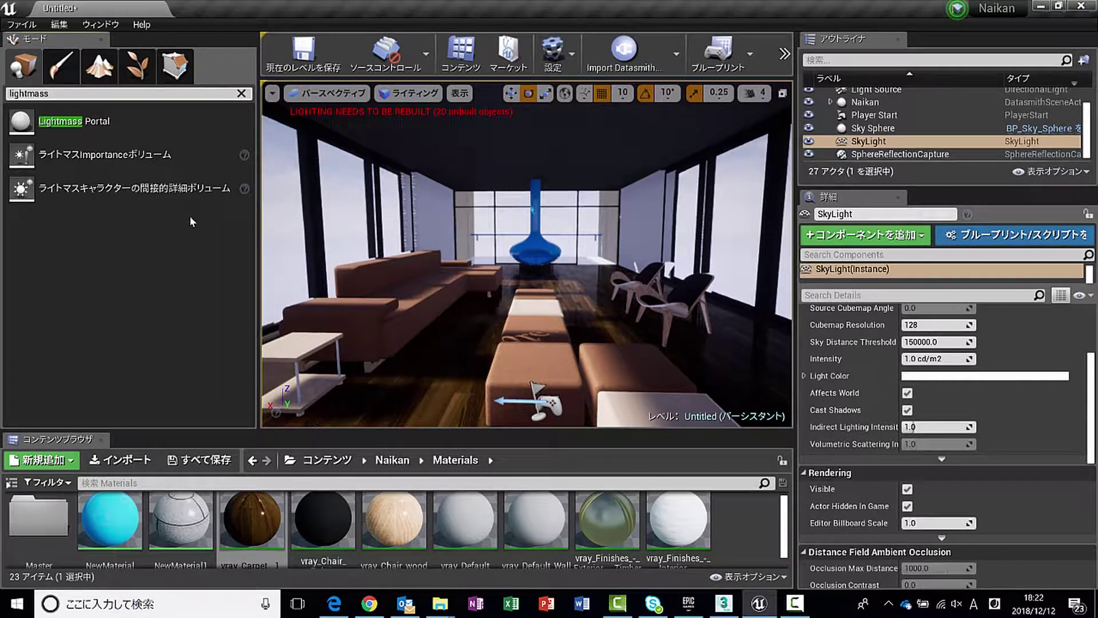
# Step: Drop a Lightmass Importance Volume into the room and widen its brush X to 680.17
pyautogui.moveTo(172, 154); pyautogui.dragTo(515, 258)
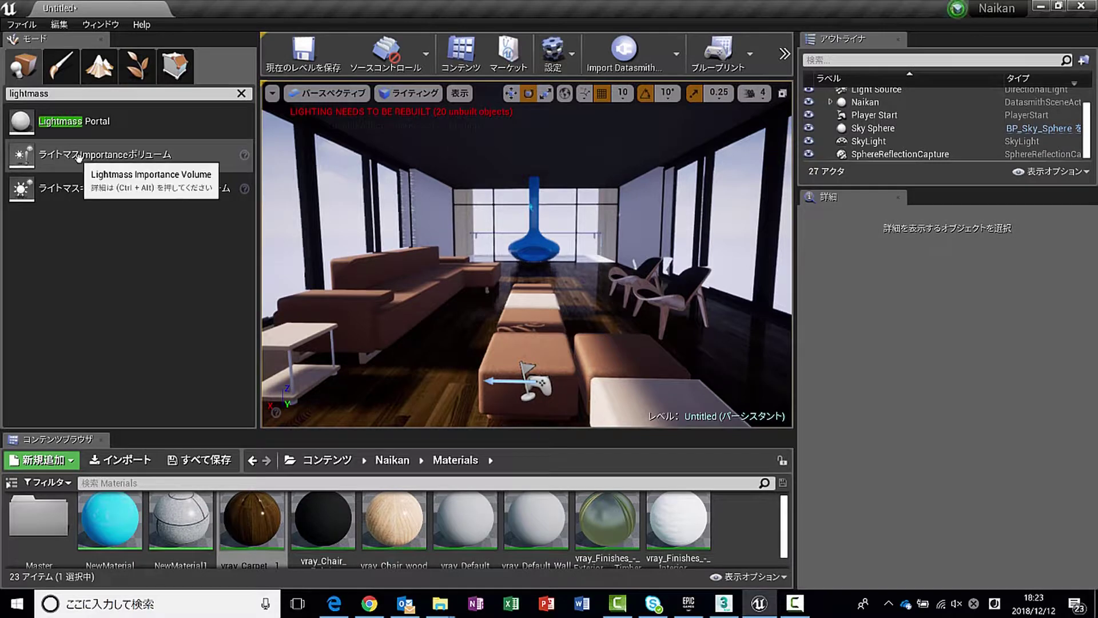
pyautogui.moveTo(79, 156); pyautogui.dragTo(492, 309)
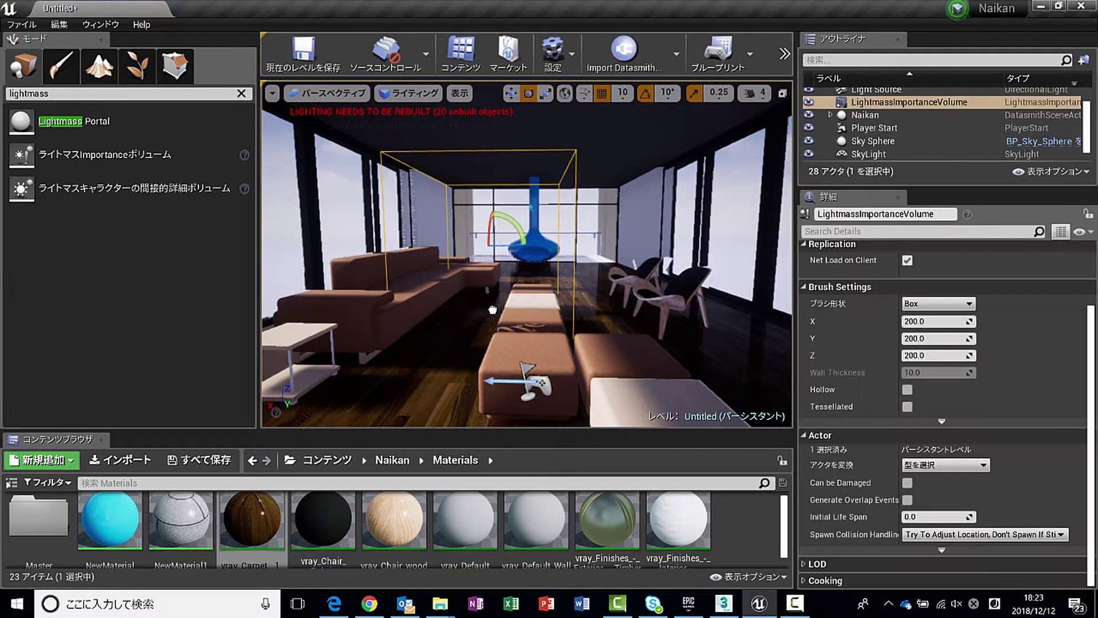
pyautogui.press('w')
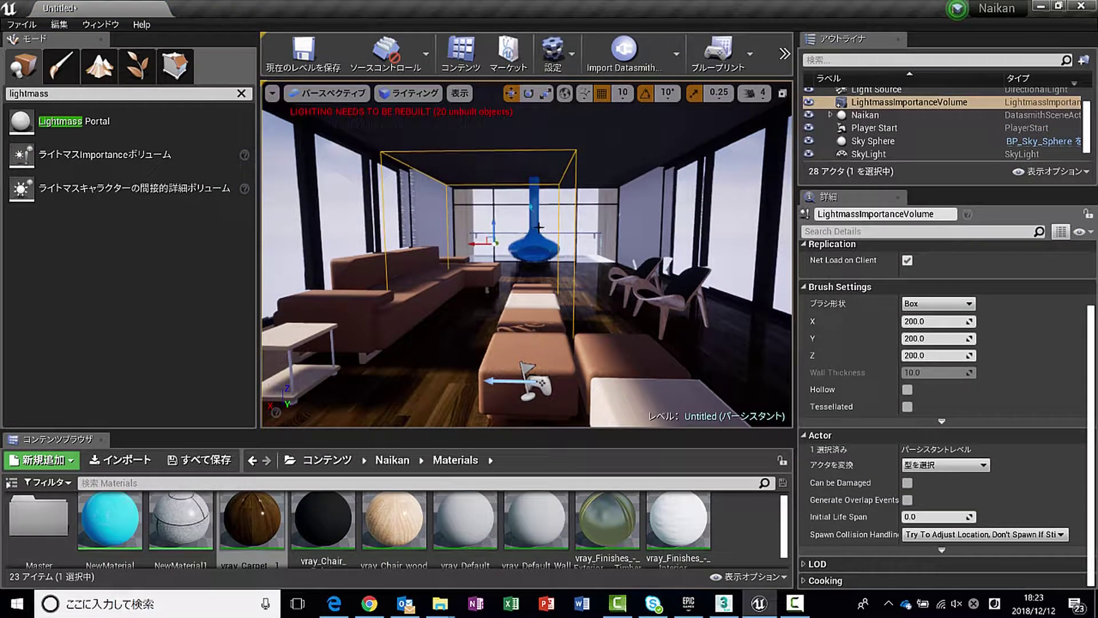
pyautogui.moveTo(964, 321); pyautogui.dragTo(964, 338)
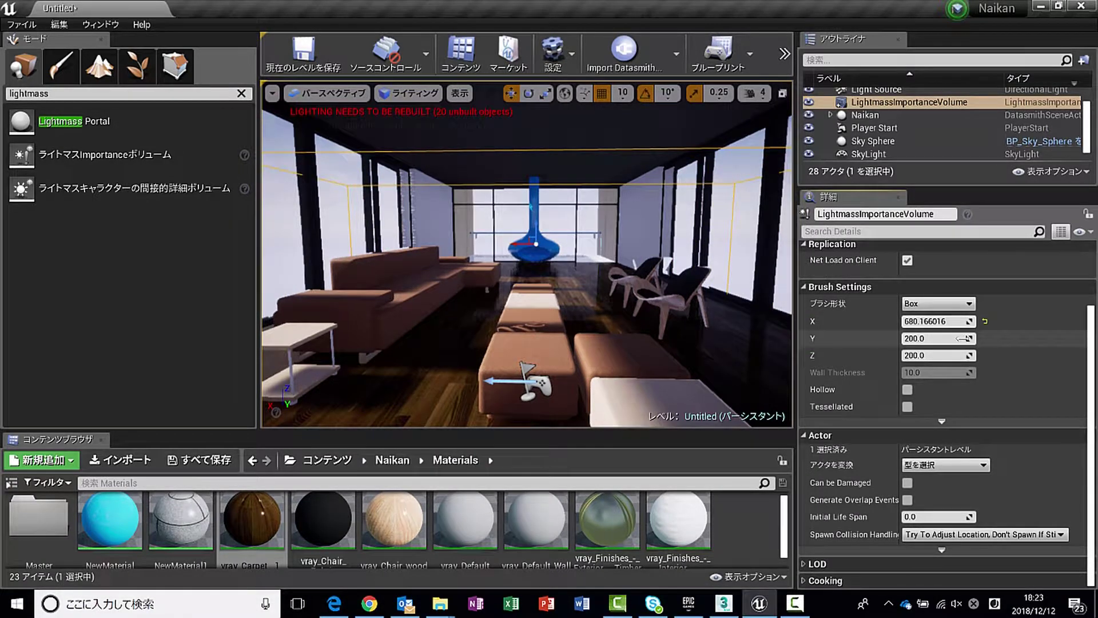
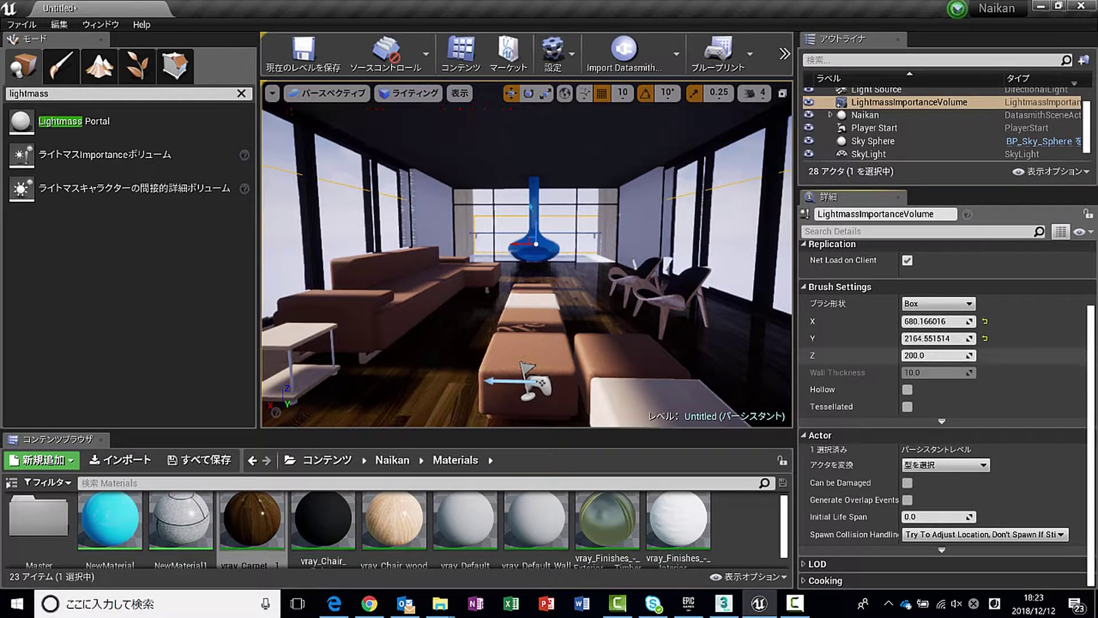
# Step: Raise the Lightmass Importance Volume's Z size from 200 to about 638.98, then select the Sphere Reflection Capture
pyautogui.moveTo(964, 355); pyautogui.dragTo(886, 411)
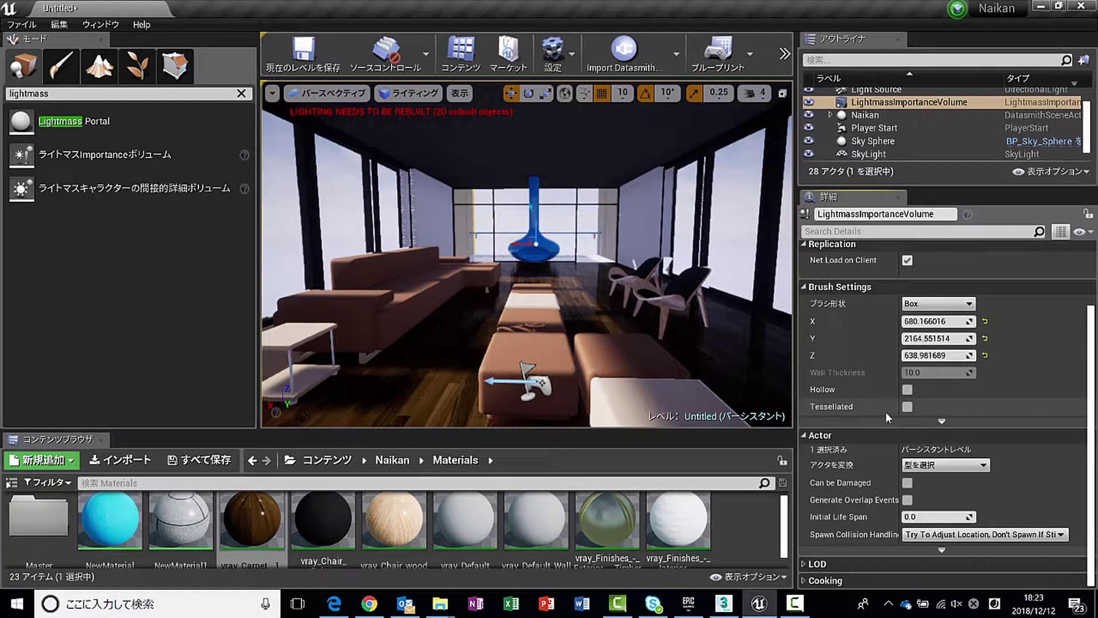
pyautogui.scroll(-1, 916, 145)
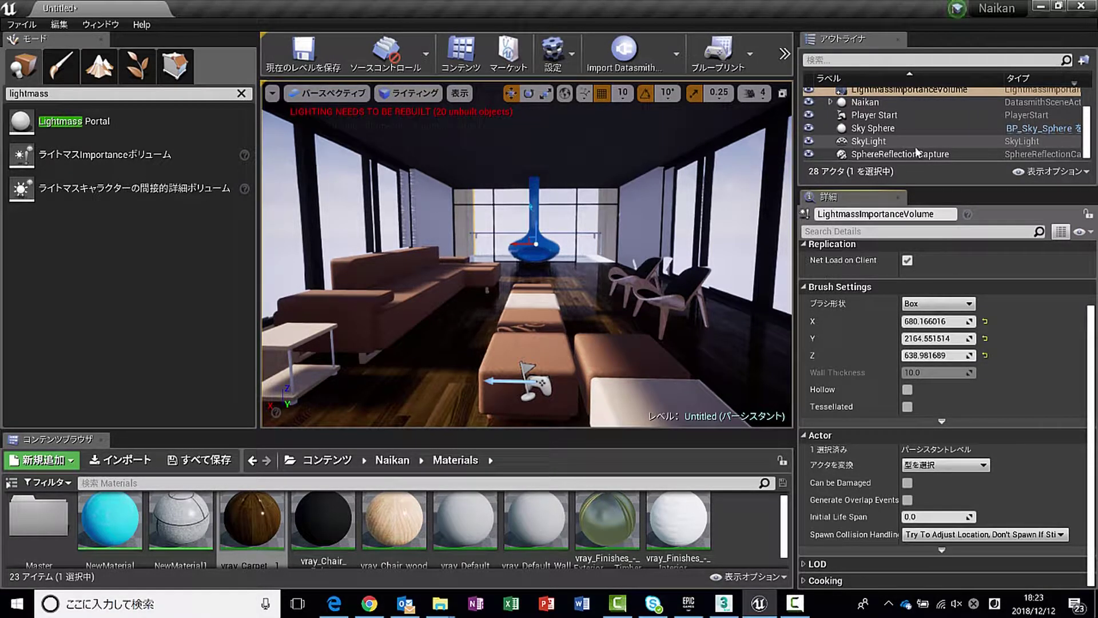
pyautogui.click(917, 154)
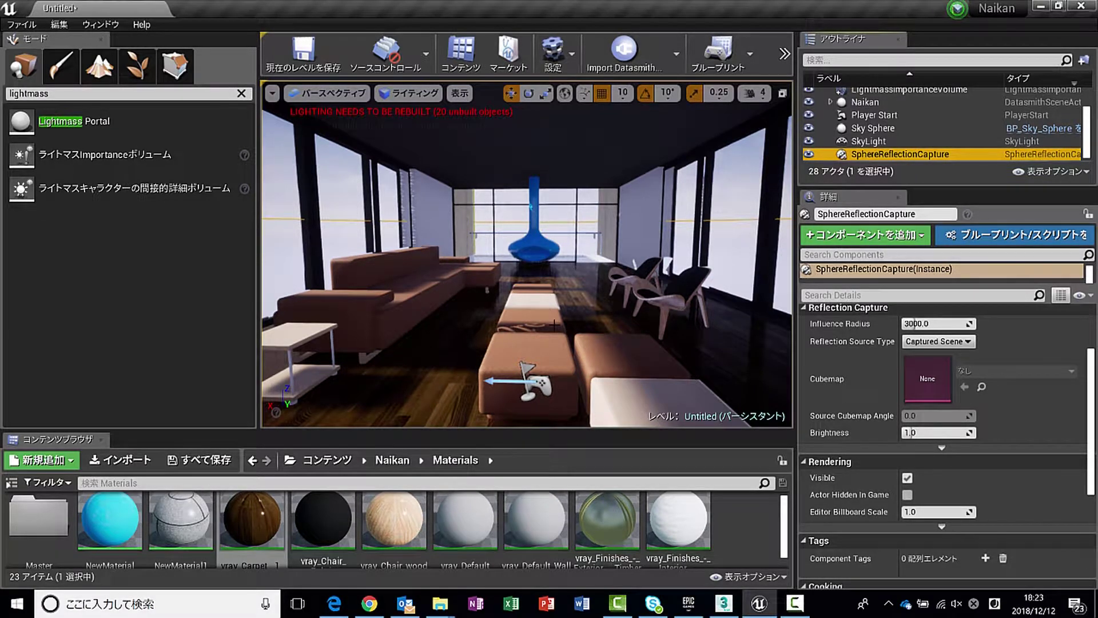
pyautogui.press('f')
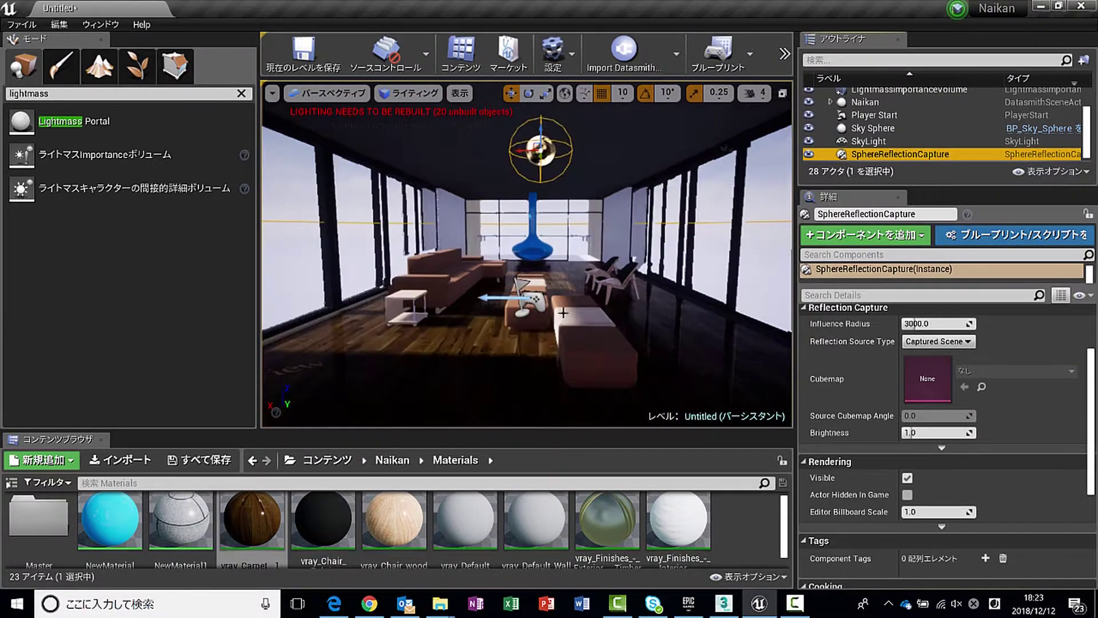
pyautogui.scroll(3, 558, 180)
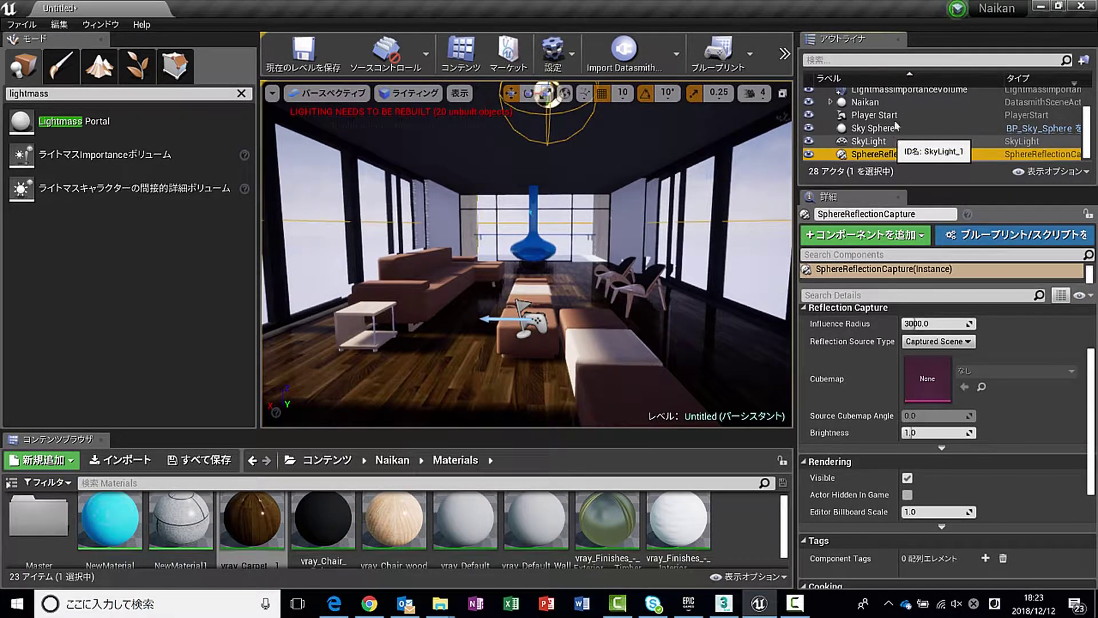
pyautogui.click(901, 93)
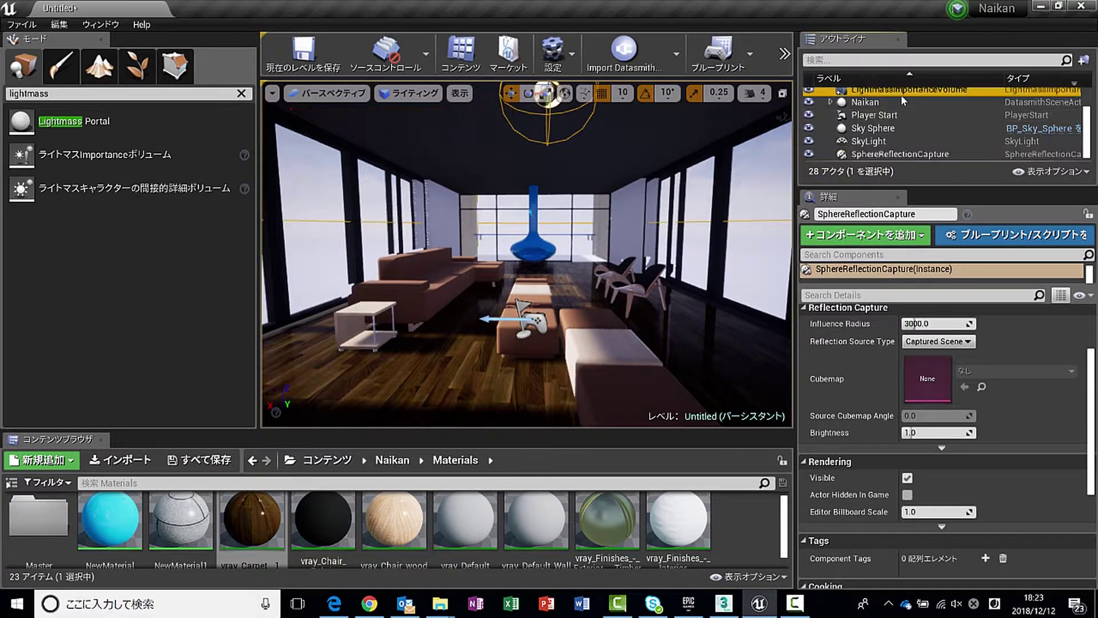
pyautogui.click(786, 53)
# Step: Build the lighting, then switch the viewport to Lighting Only (ライティングのみ) mode
pyautogui.click(839, 103)
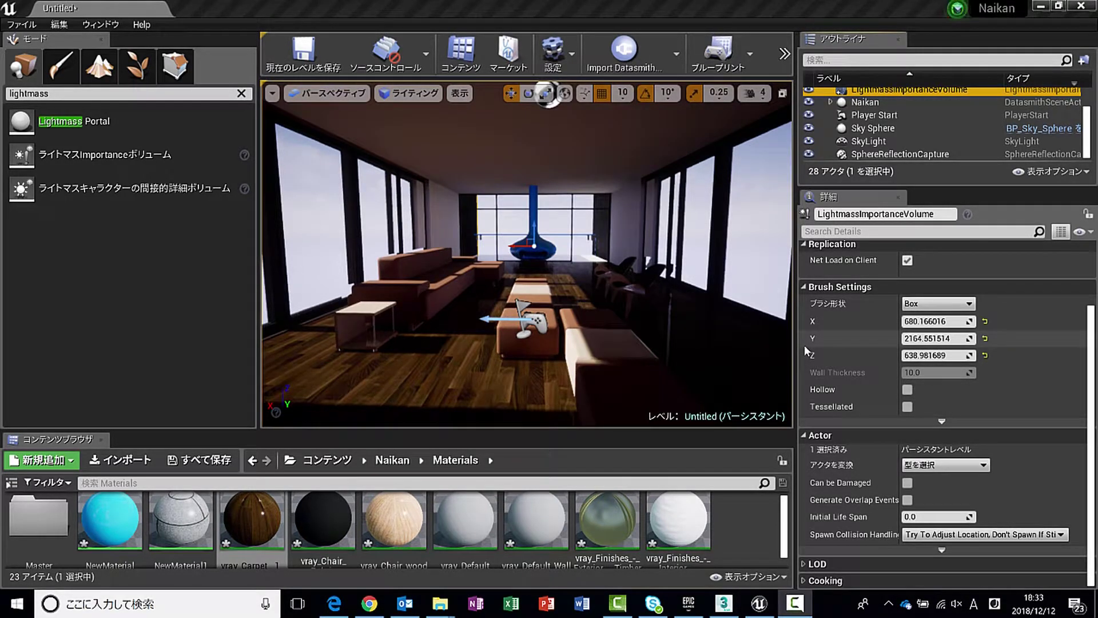
pyautogui.click(408, 93)
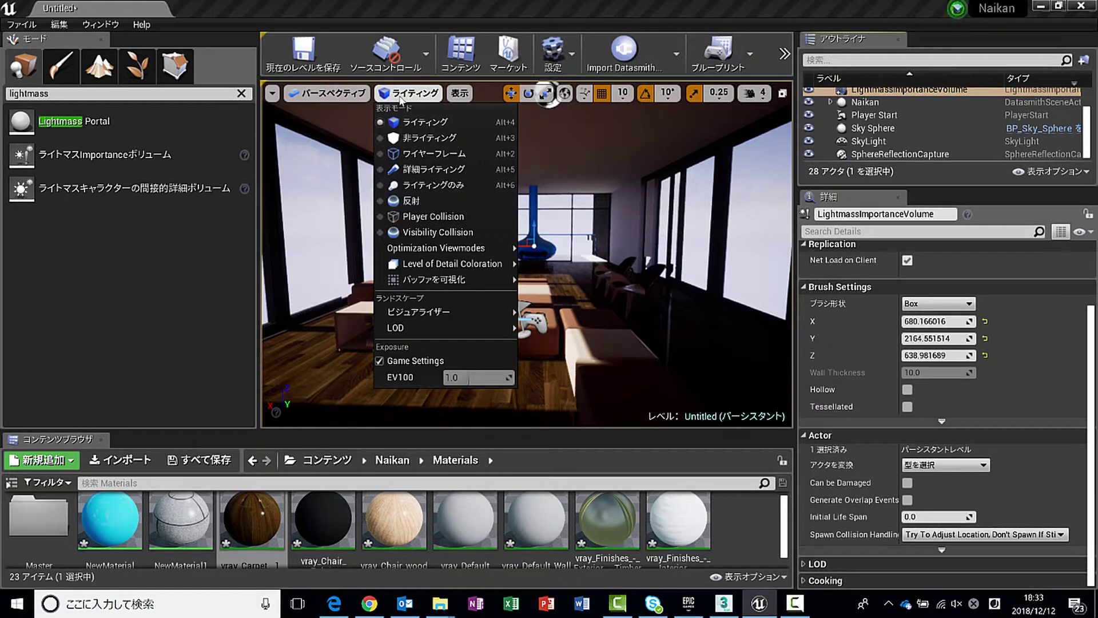
pyautogui.click(450, 185)
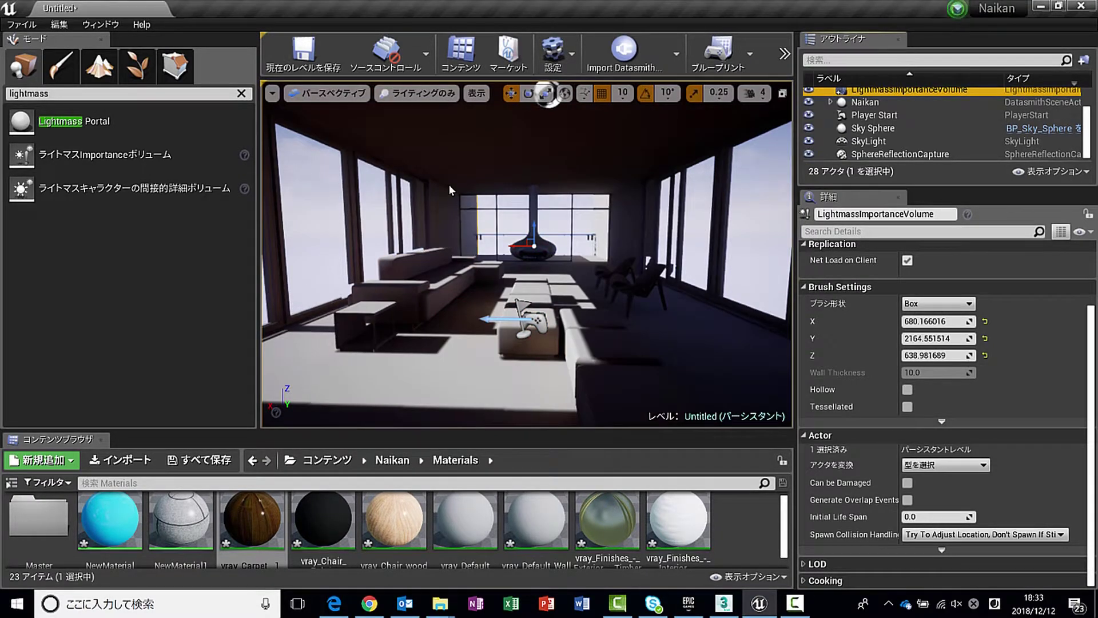